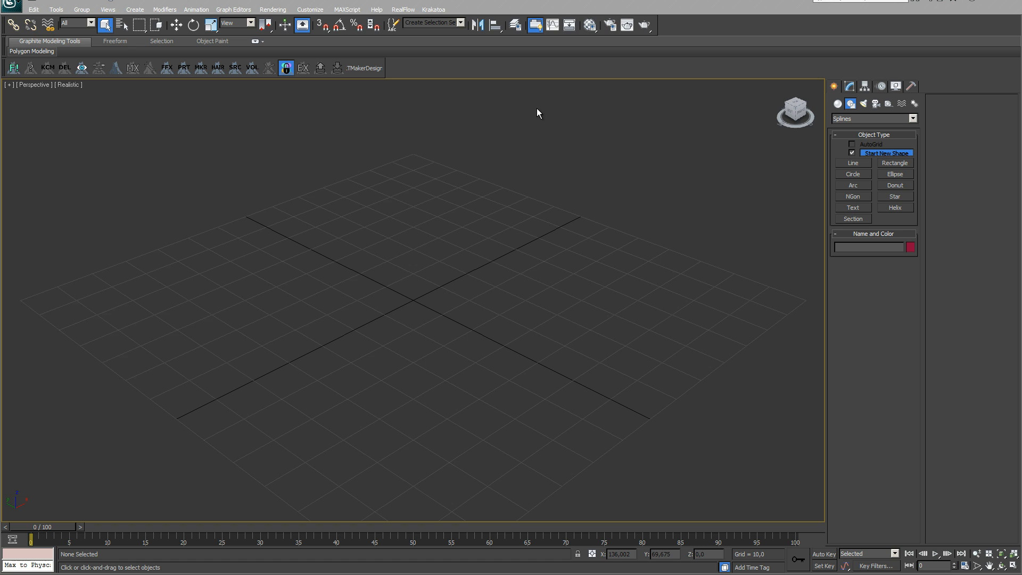
Draw an open, smooth S-shaped spline winding across the grid from the front to beyond its back edge
left_click(850, 164)
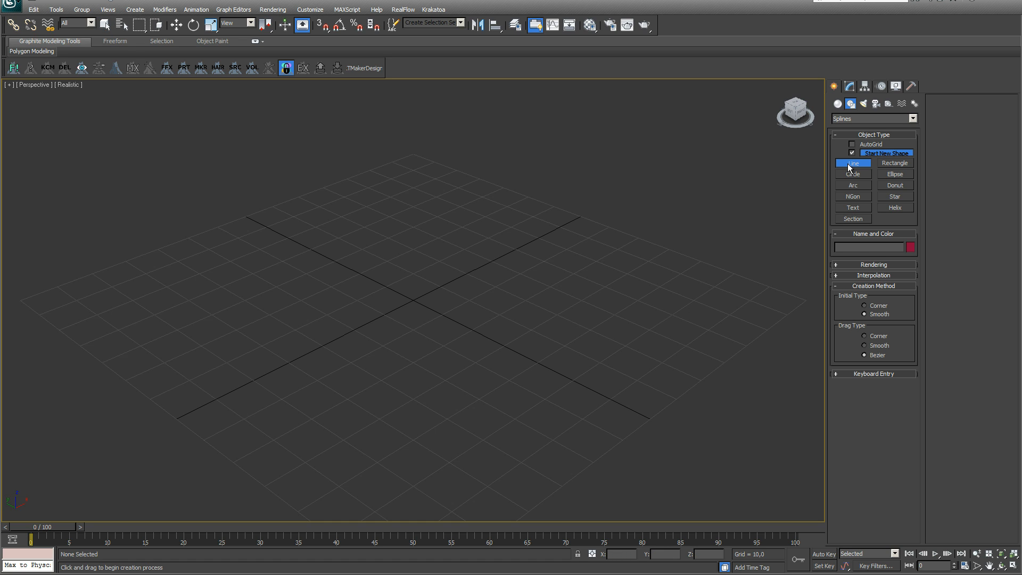
left_click(307, 472)
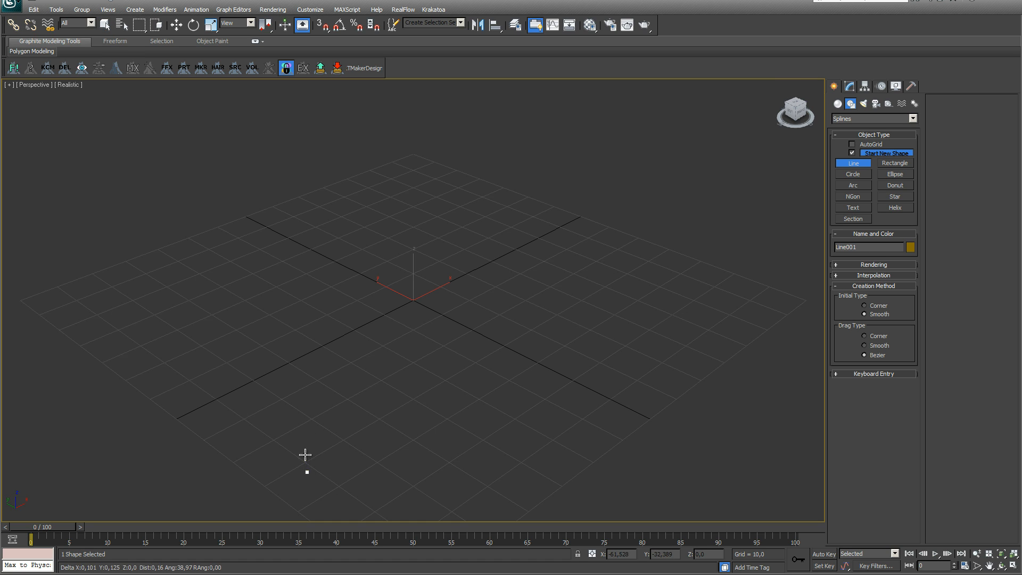
left_click(268, 363)
left_click(264, 278)
left_click(355, 279)
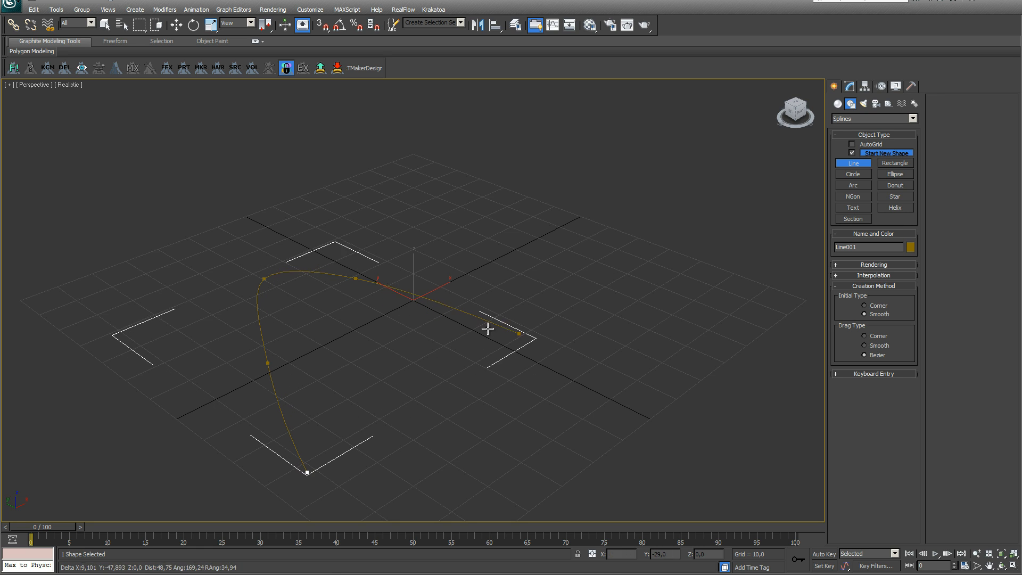
left_click(521, 323)
left_click(572, 266)
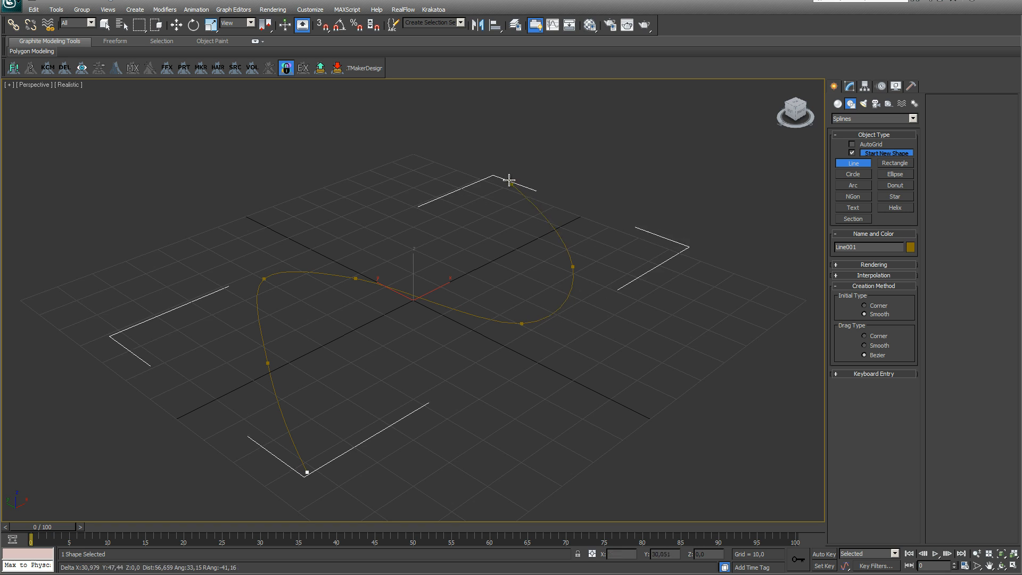
left_click(577, 124)
right_click(576, 124)
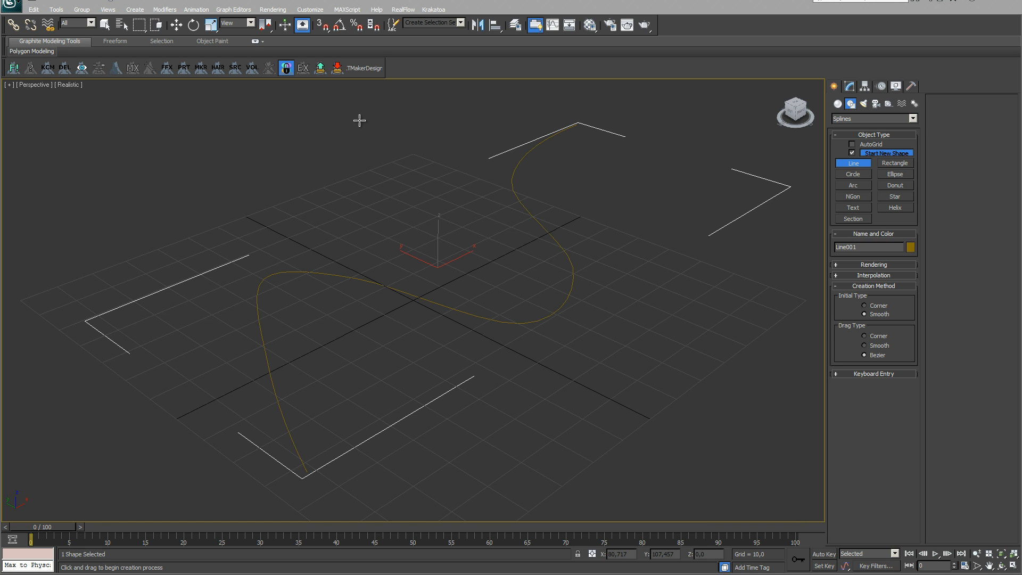
Create a PRT Hair object from the drawn spline
left_click(219, 68)
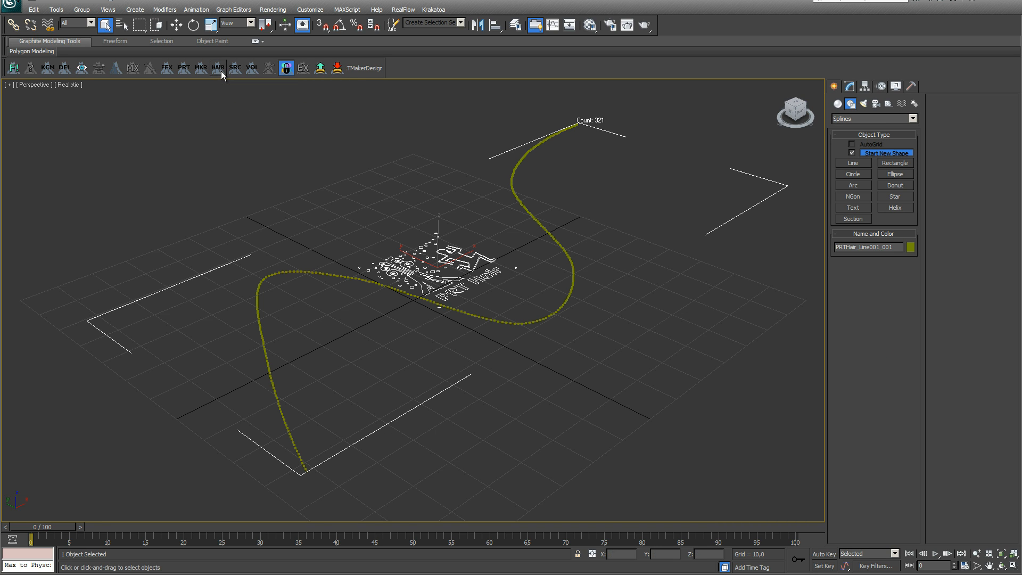
left_click(434, 10)
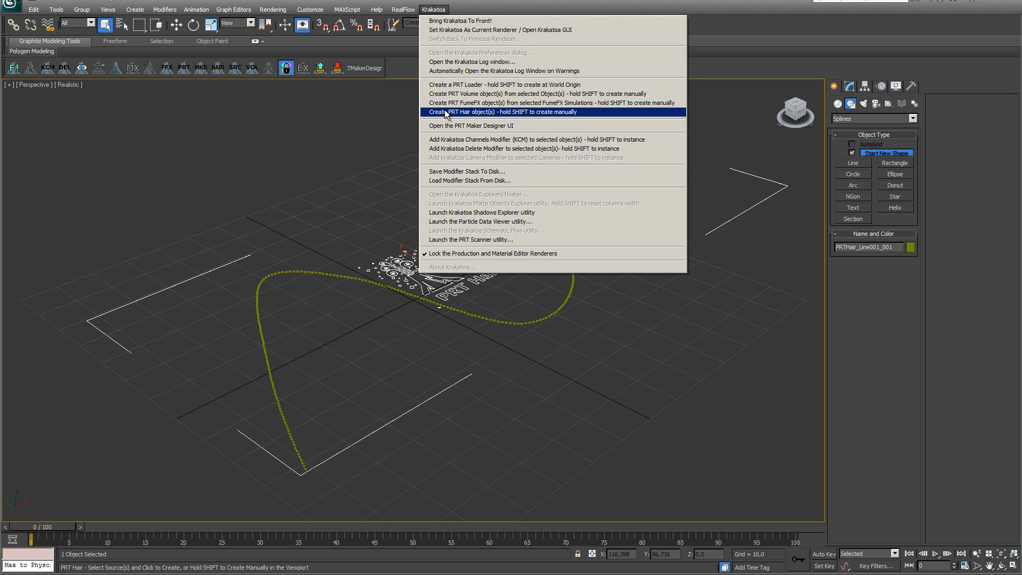
left_click(388, 112)
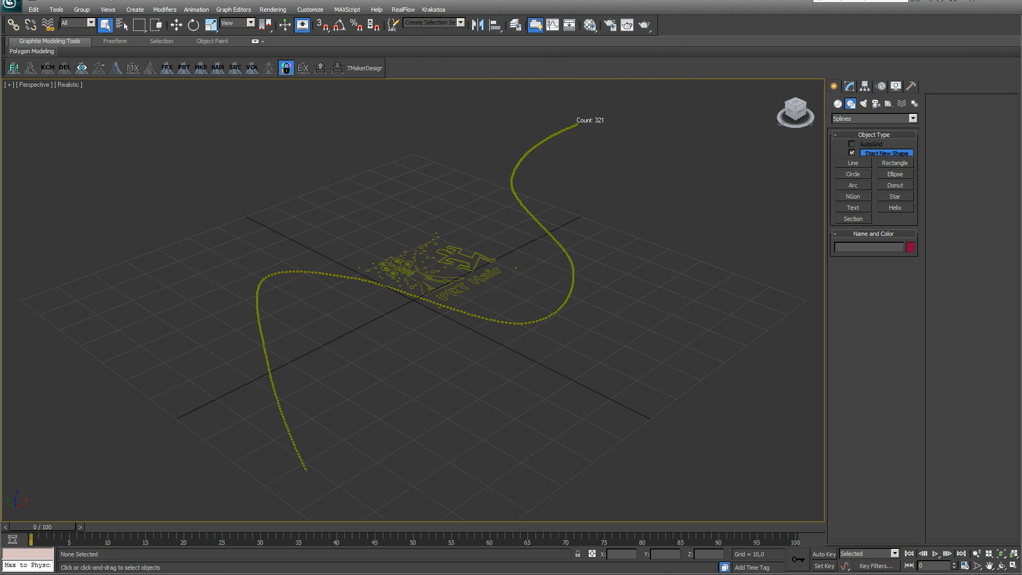
Move the PRT Hair object to 0 on both the X and Y axes
key("w")
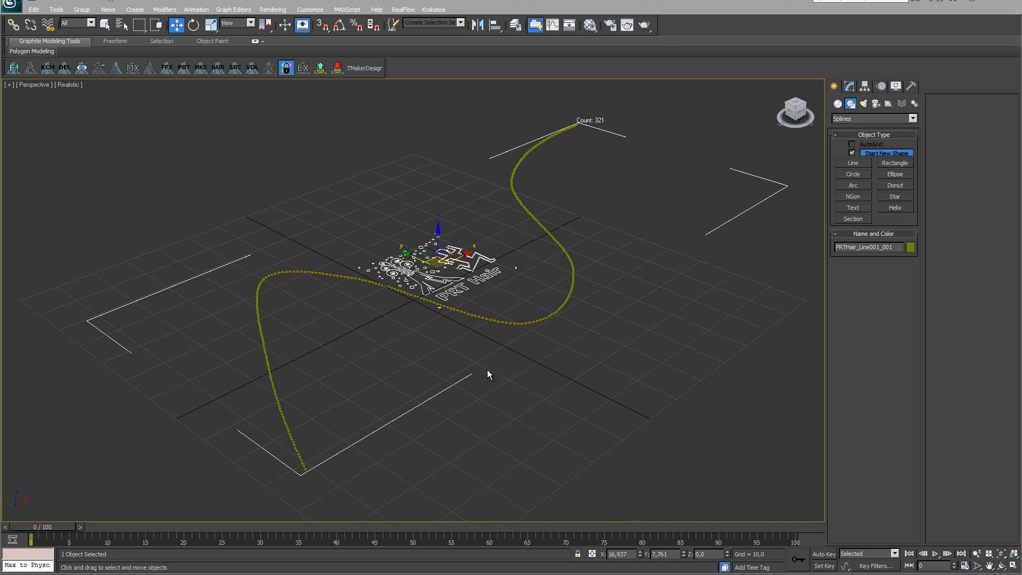
right_click(641, 555)
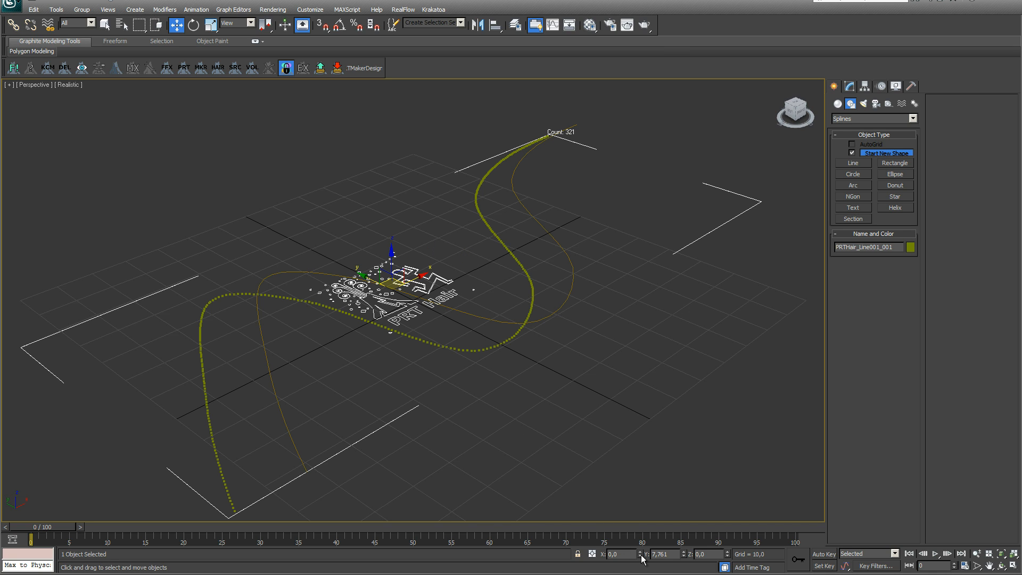
right_click(684, 555)
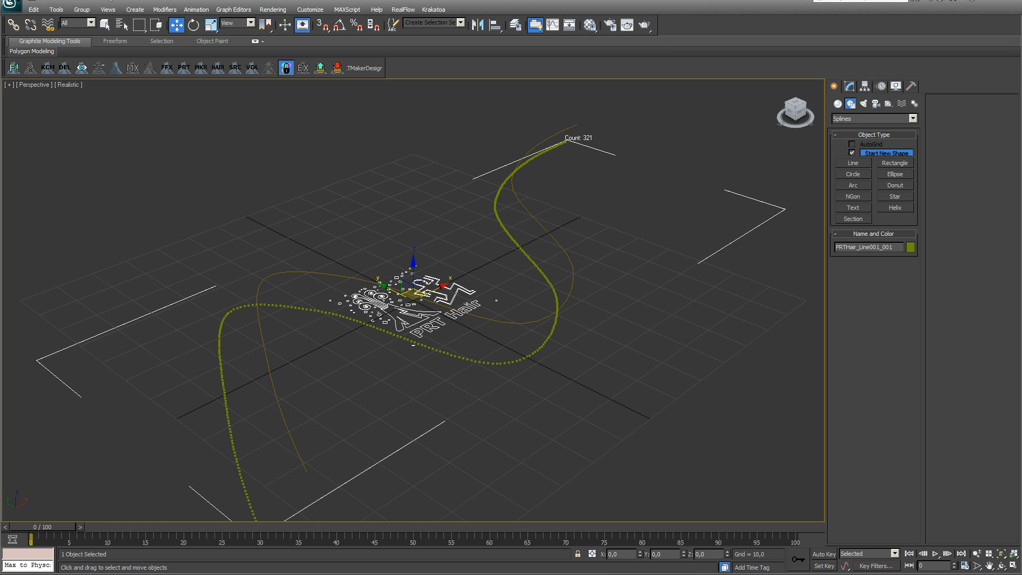
Hide the original spline Line001, leaving the PRT Hair object displayed
left_click(659, 114)
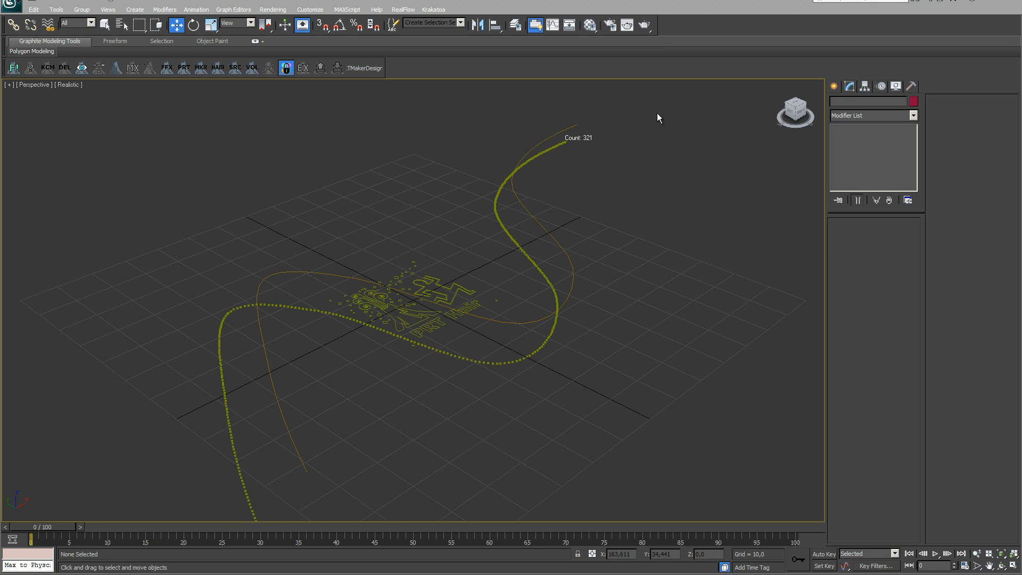
left_click(553, 133)
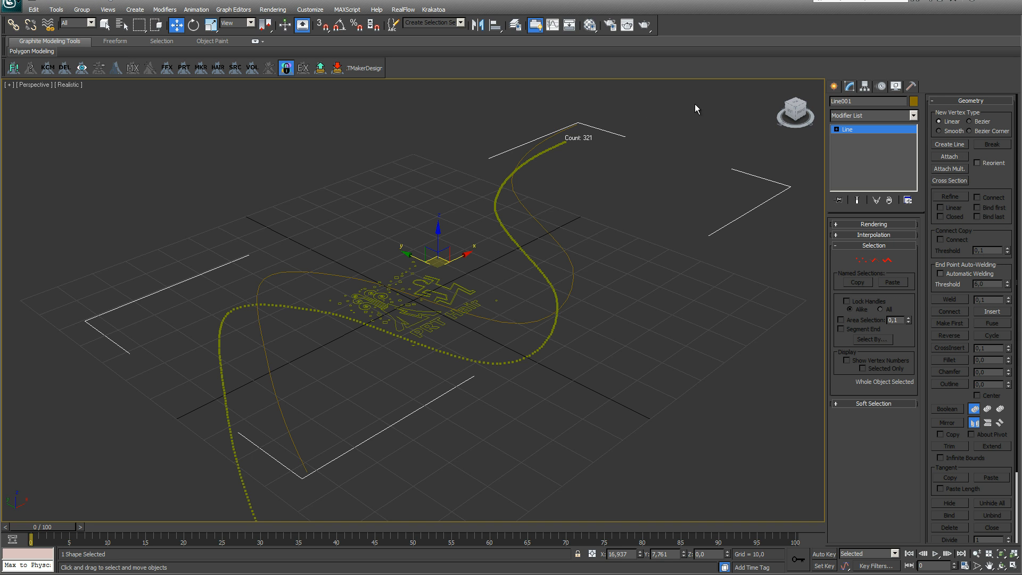
left_click(896, 86)
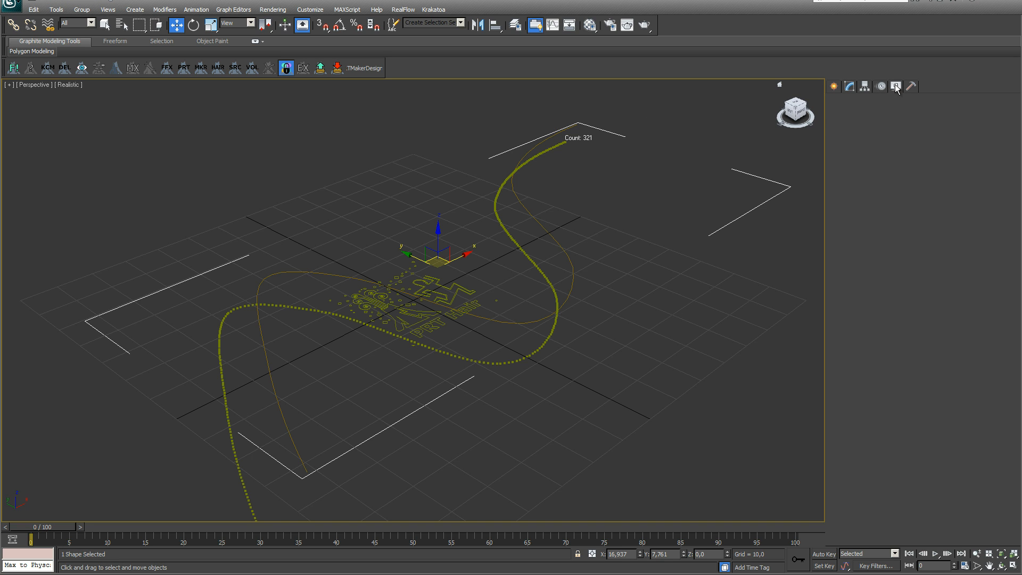
left_click(873, 343)
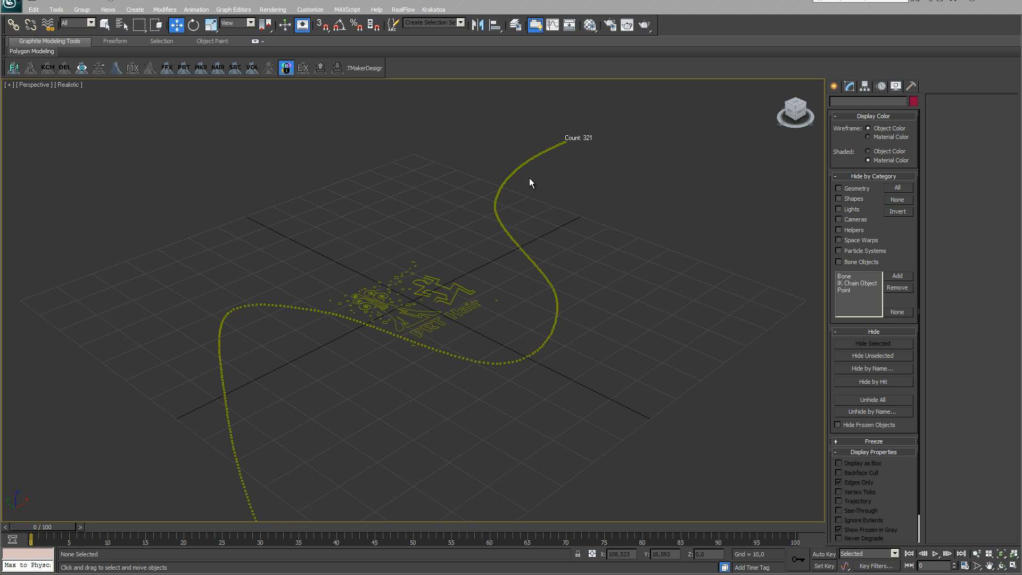
Set both the viewport spacing and the render spacing of the PRT Hair object to 5
left_click(435, 294)
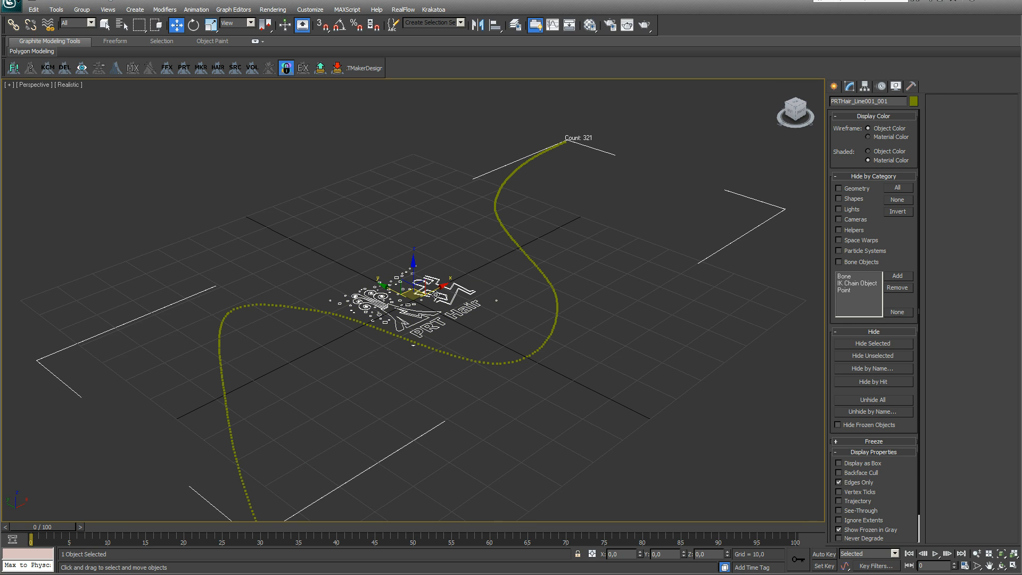
left_click(849, 87)
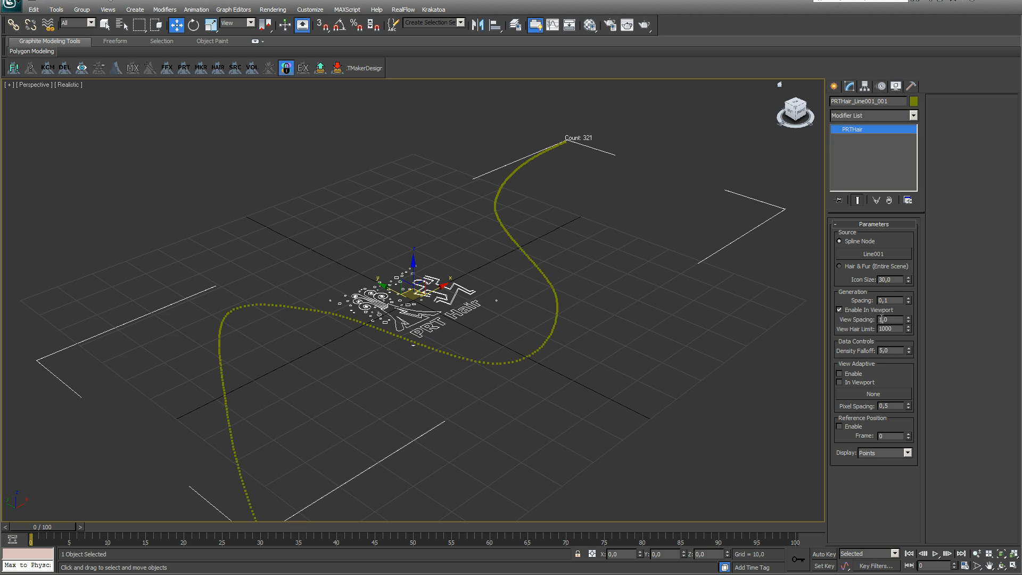
left_click_drag(894, 318, 867, 317)
type("5")
key("Return")
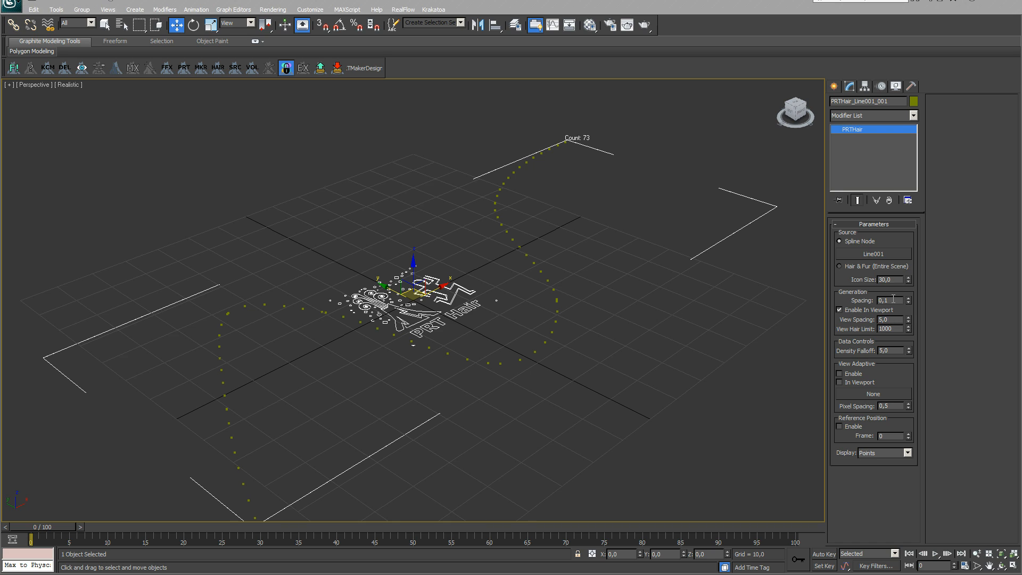
left_click_drag(893, 299, 880, 301)
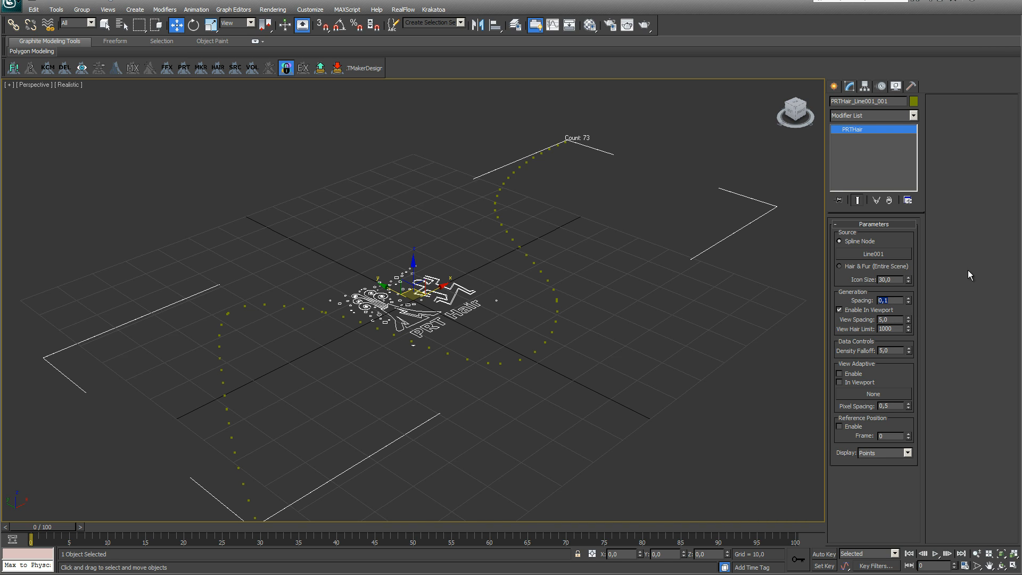
type("5")
key("Return")
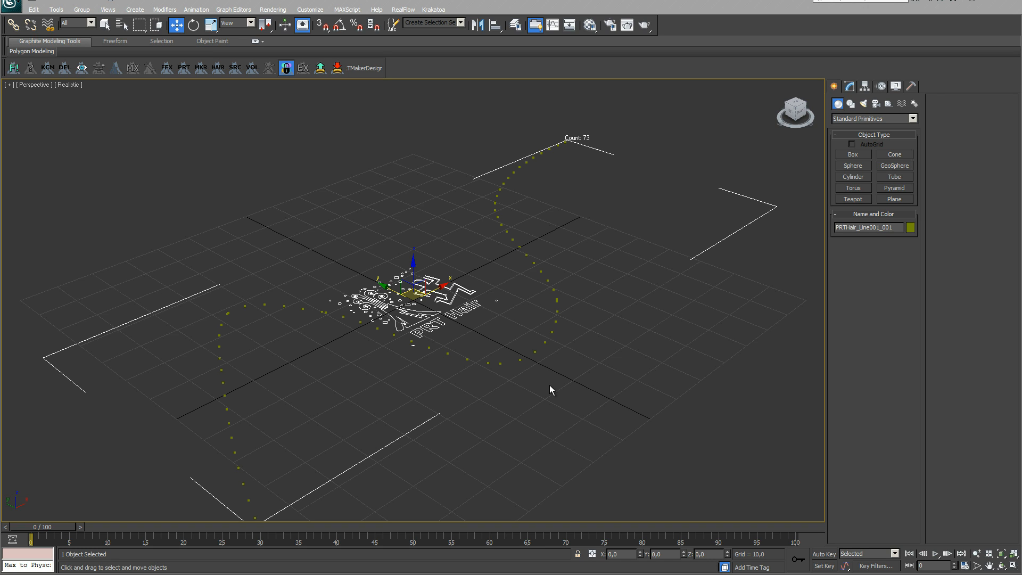
Create a PRT Maker with an icon size of about 20 beside the hair curve, set its count to 10000 and disable View Count
left_click(201, 68)
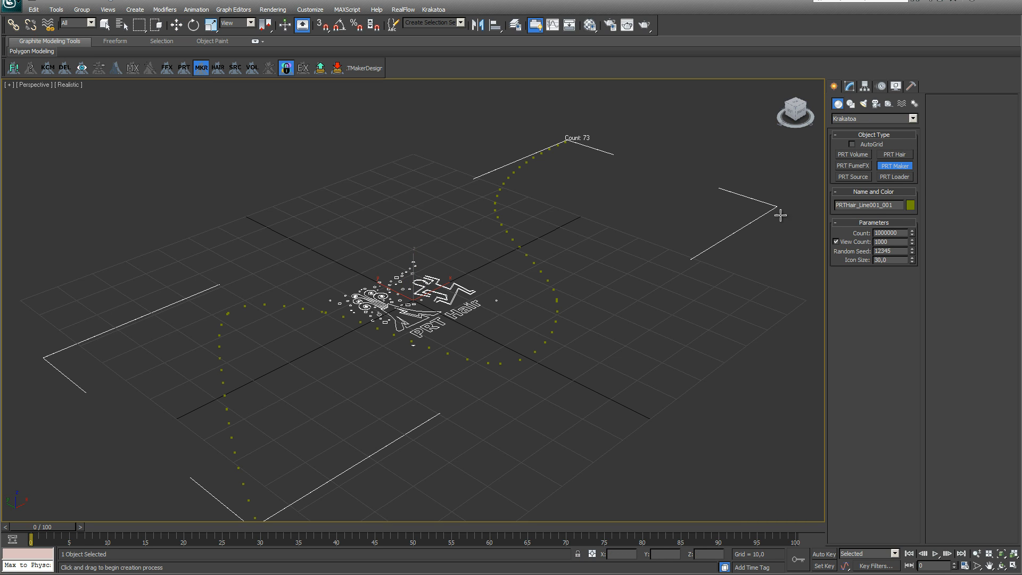
left_click_drag(571, 395, 614, 417)
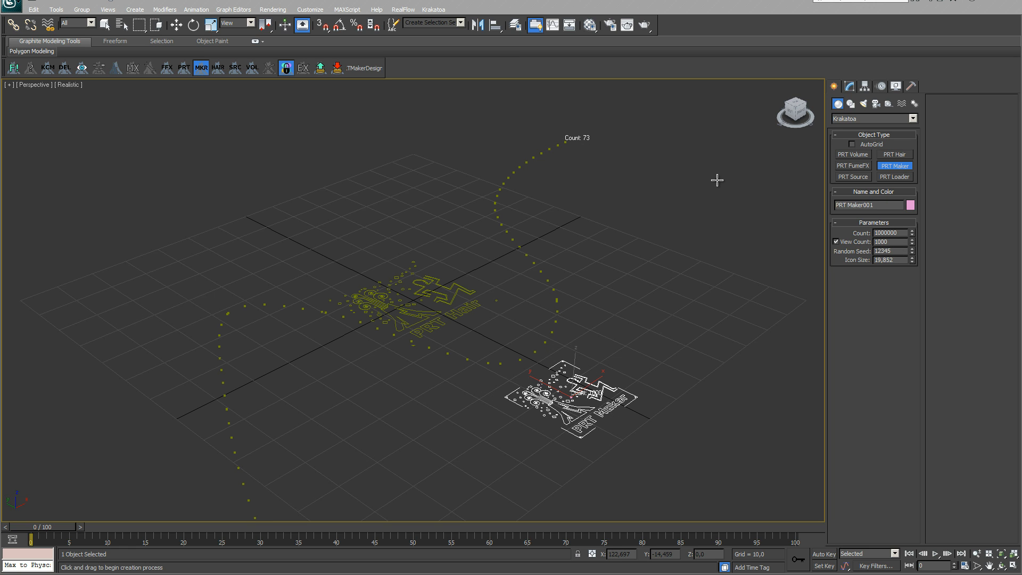
left_click(849, 87)
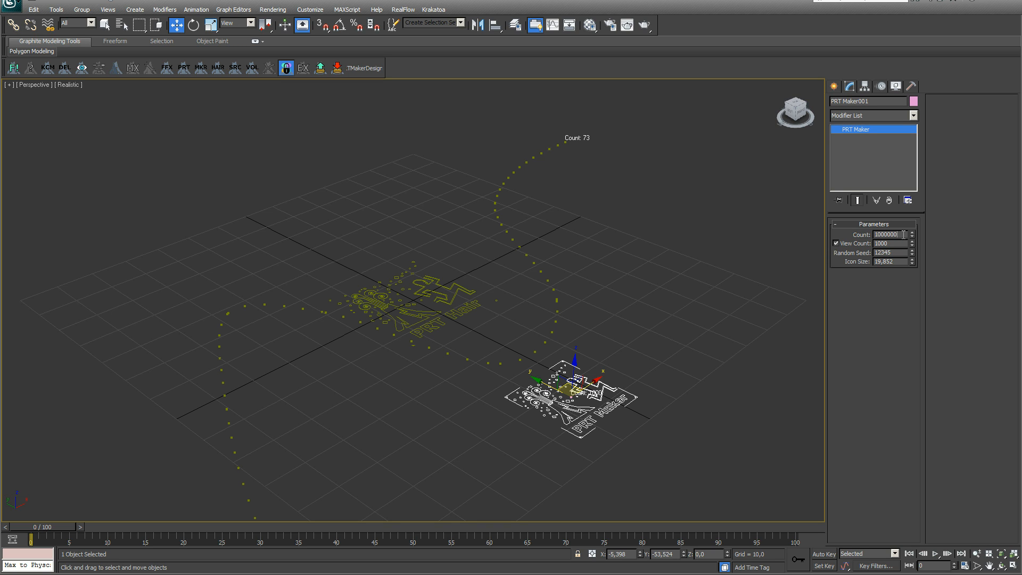
key("BackSpace")
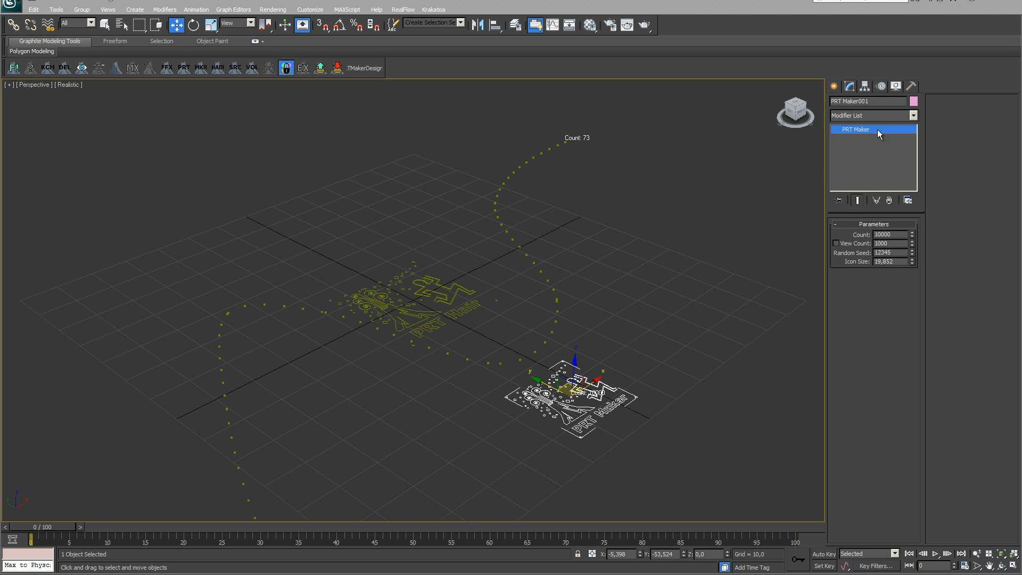
Add a MagmaModifier to the PRT Maker and open its flow in the Magma editor
left_click(914, 115)
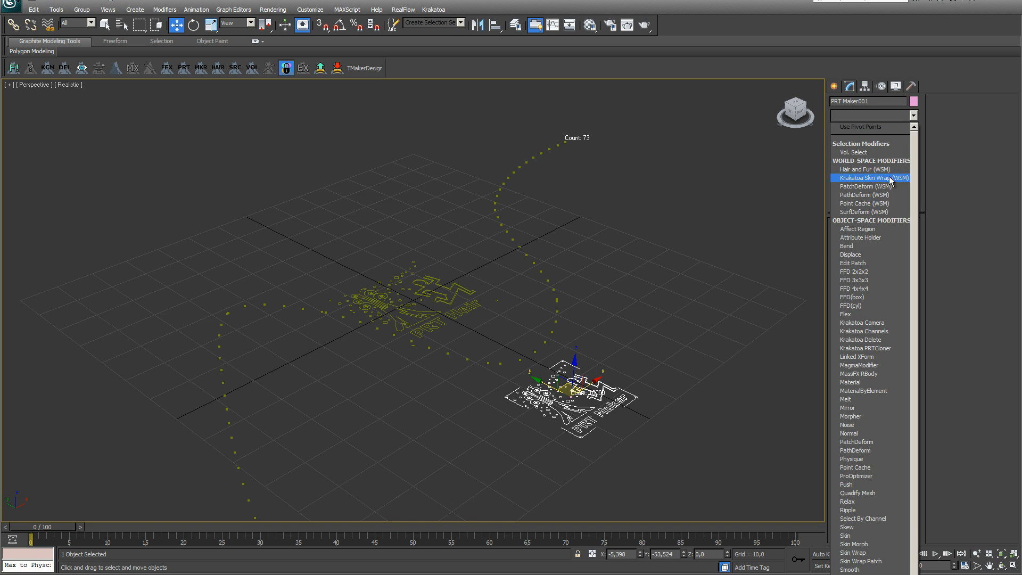
left_click(857, 365)
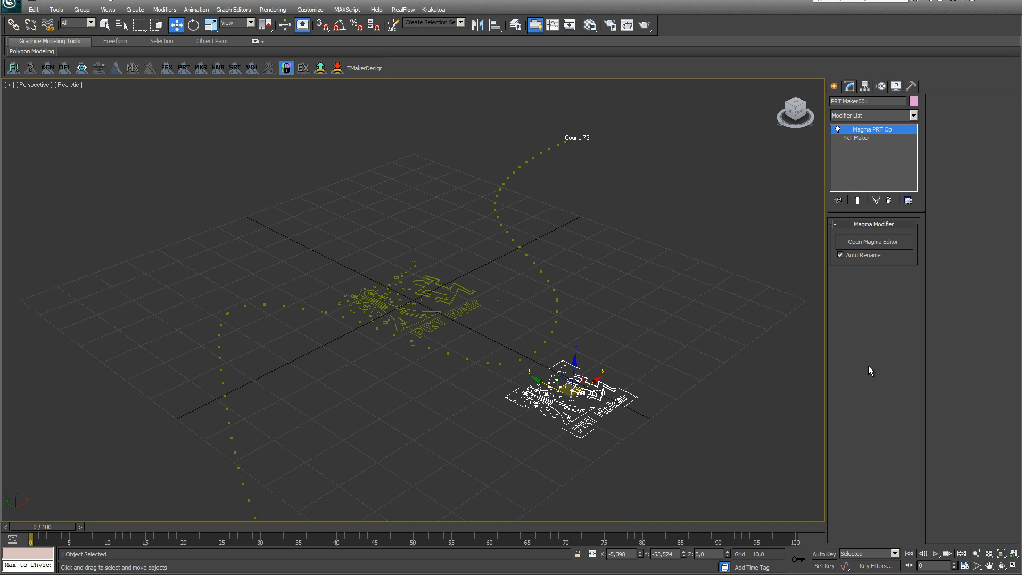
left_click(893, 243)
left_click_drag(698, 79, 538, 88)
Add an output node to the Magma flow and set its channel to Position
left_click(564, 206)
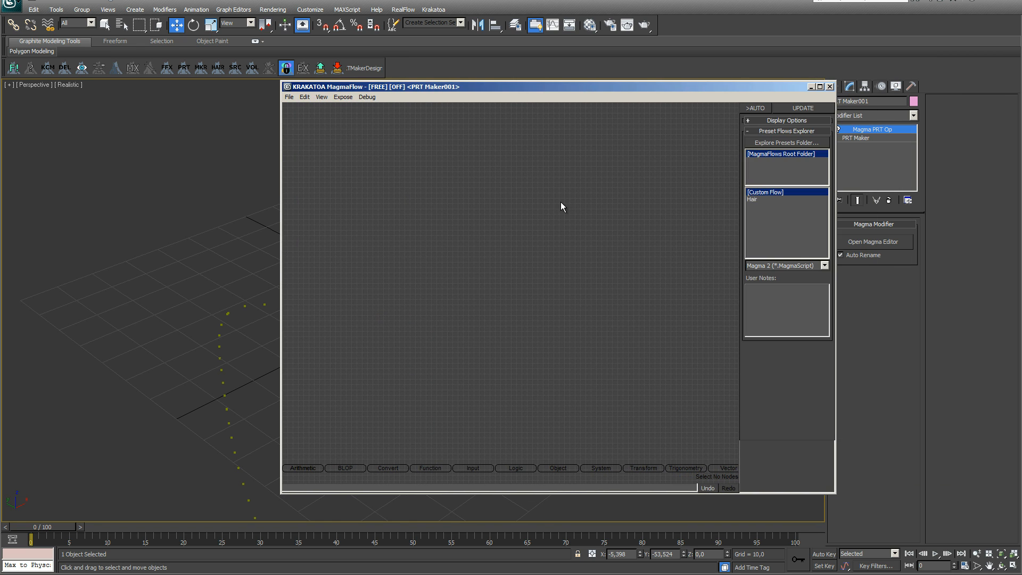
key("o")
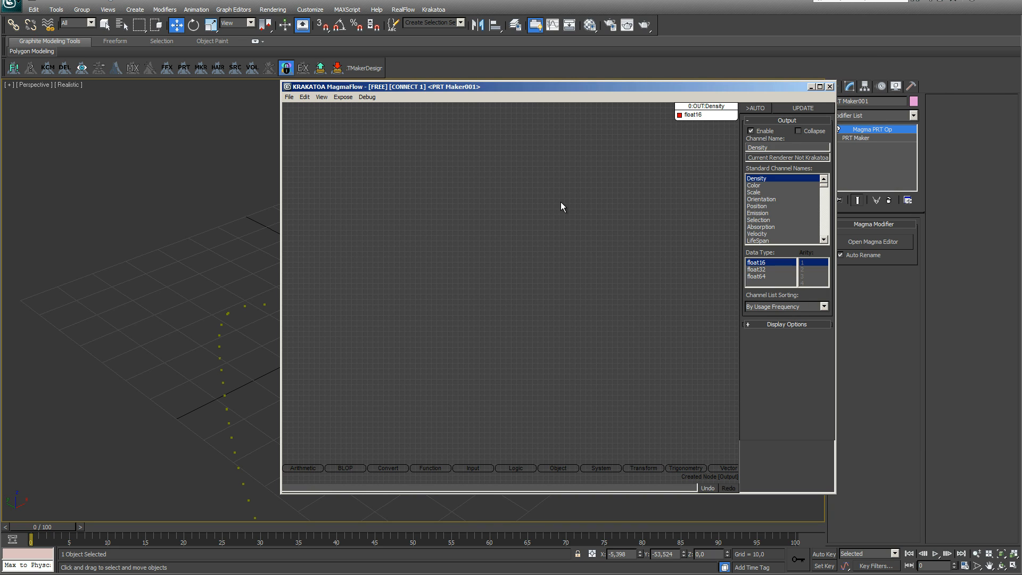
left_click(707, 114)
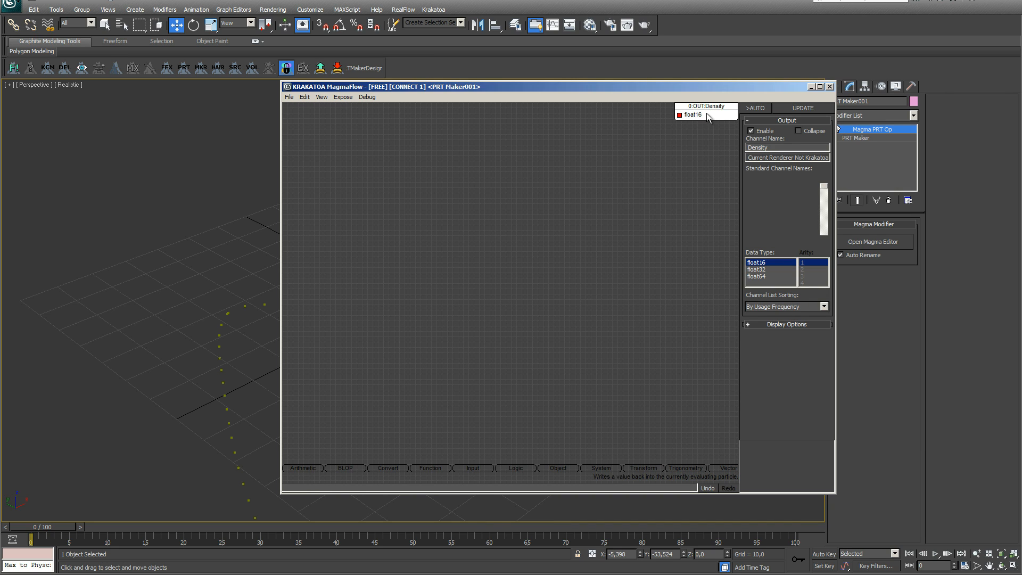
left_click(754, 206)
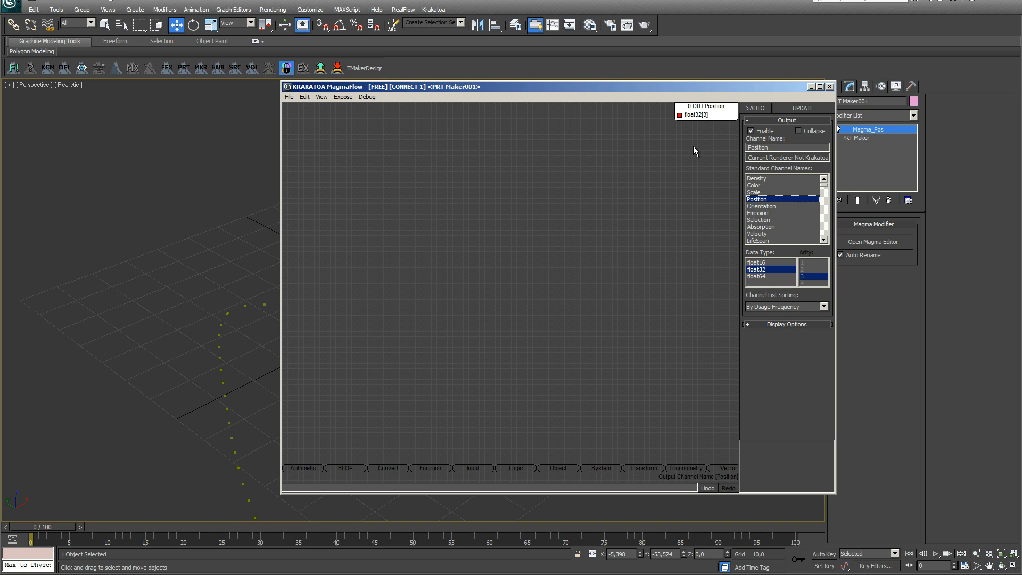
left_click(399, 205)
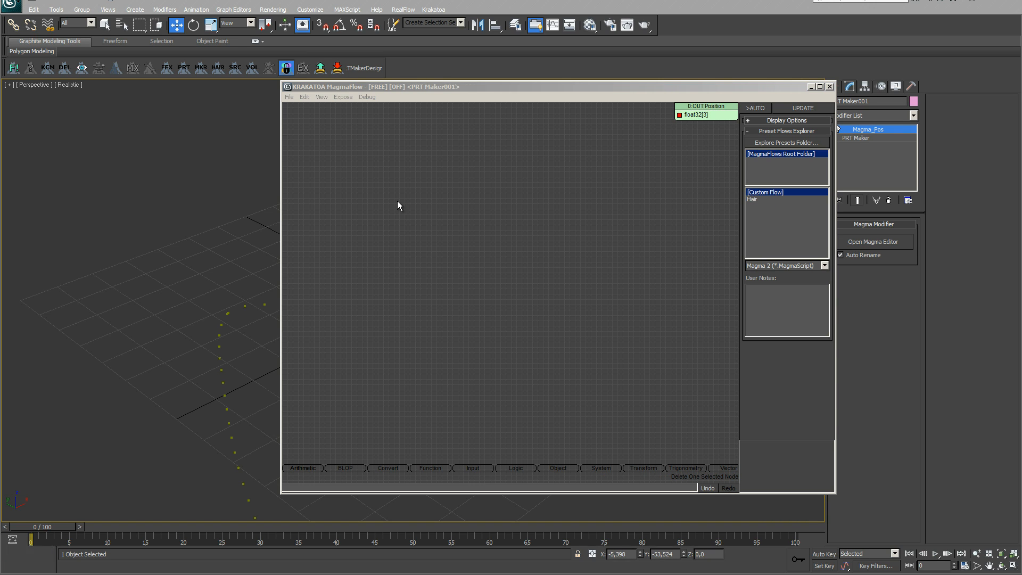
Add an InputChannel node to the Magma flow and set its channel to Index from the integer channels
left_click(469, 469)
left_click(473, 458)
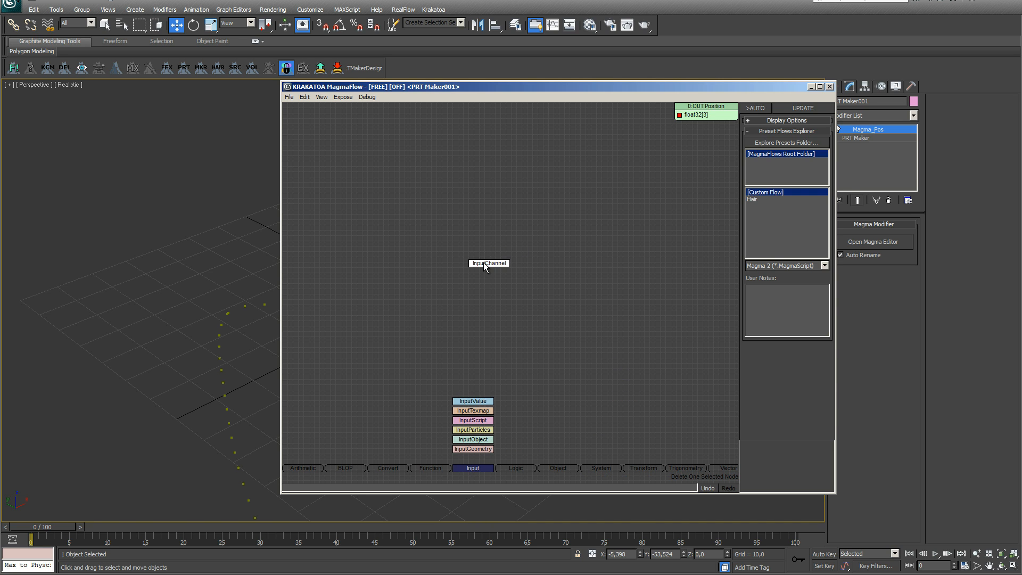
left_click(483, 263)
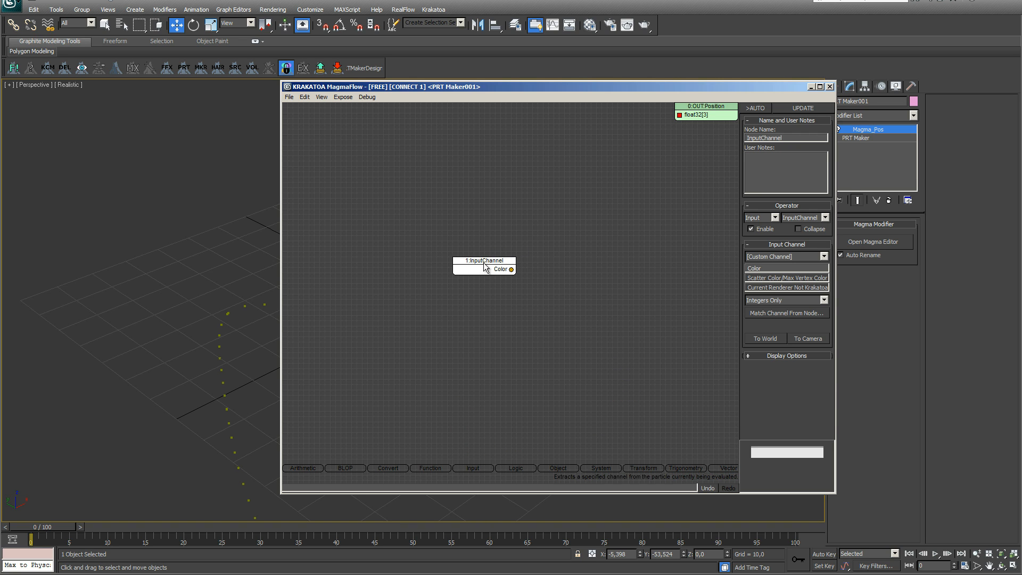
left_click(815, 300)
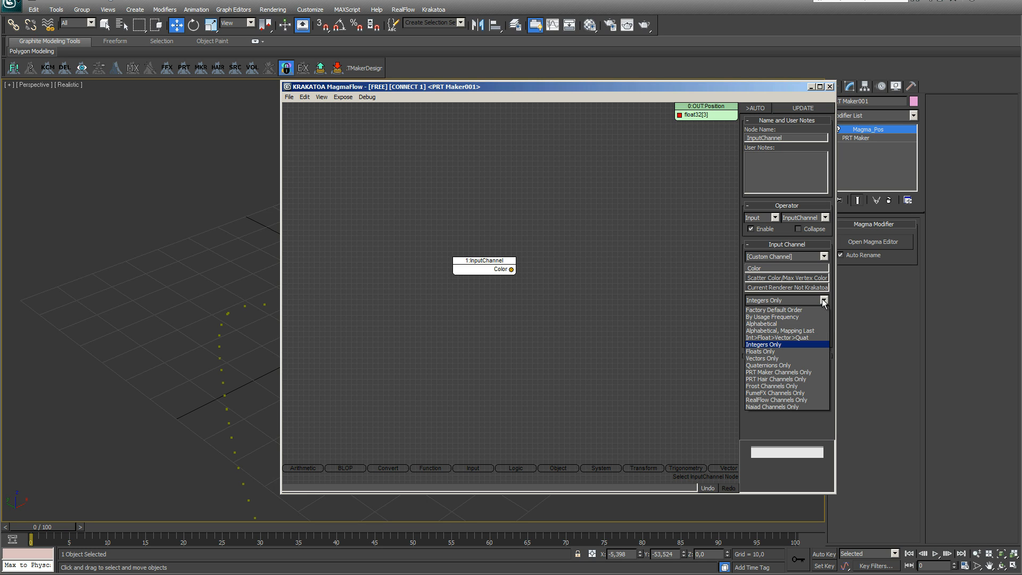
left_click(755, 346)
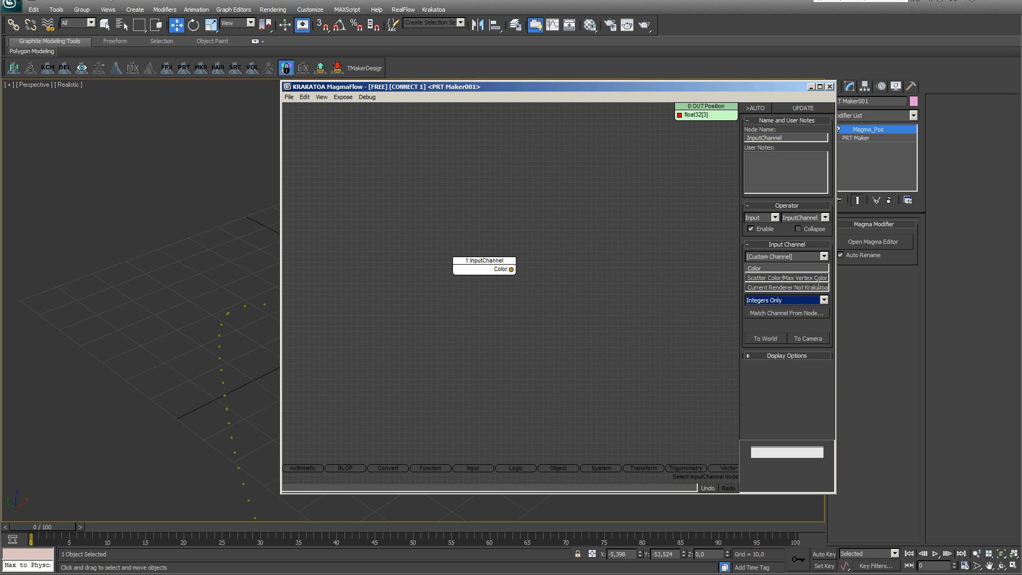
left_click(824, 256)
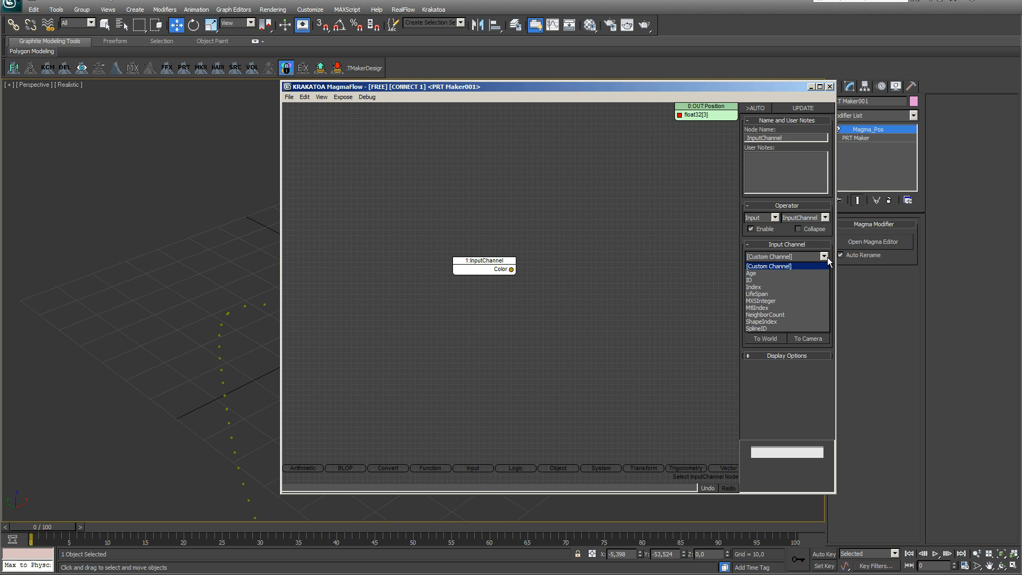
left_click(762, 290)
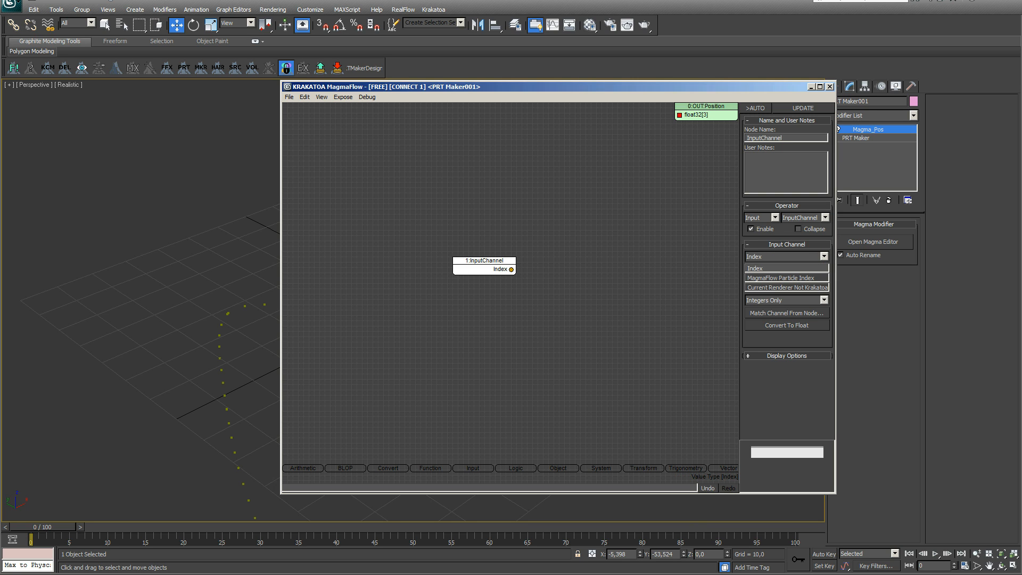
left_click(558, 384)
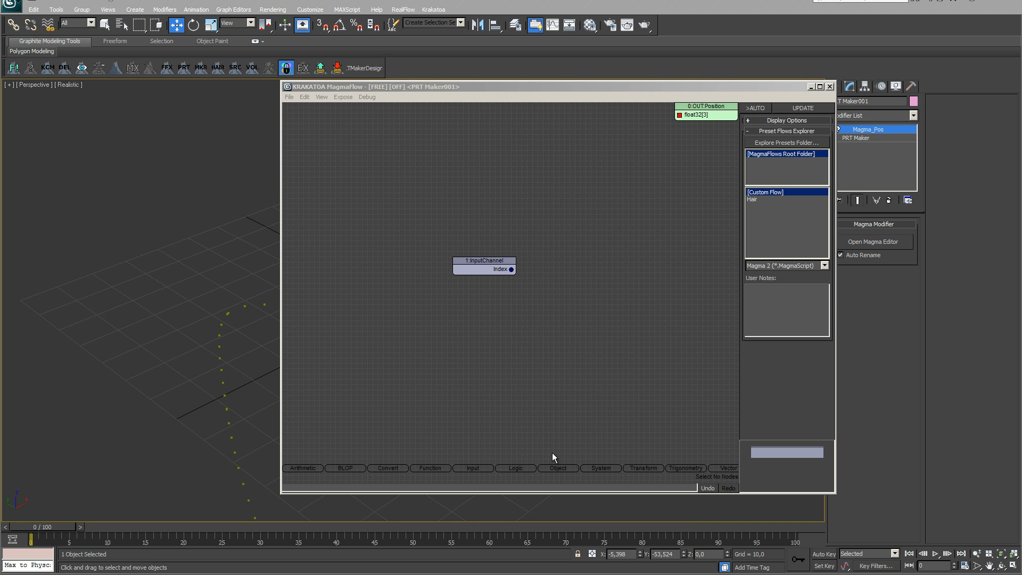
Add a ParticleQuery node fed by the Index channel and connect a new InputParticles node to its Particles input
left_click(554, 466)
left_click_drag(543, 403, 539, 292)
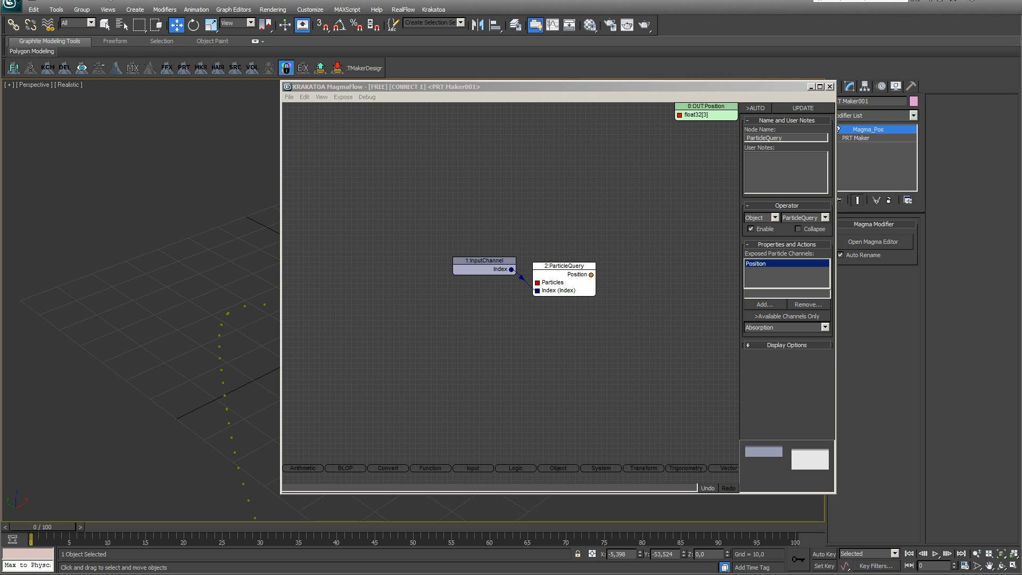
left_click_drag(537, 283, 442, 327)
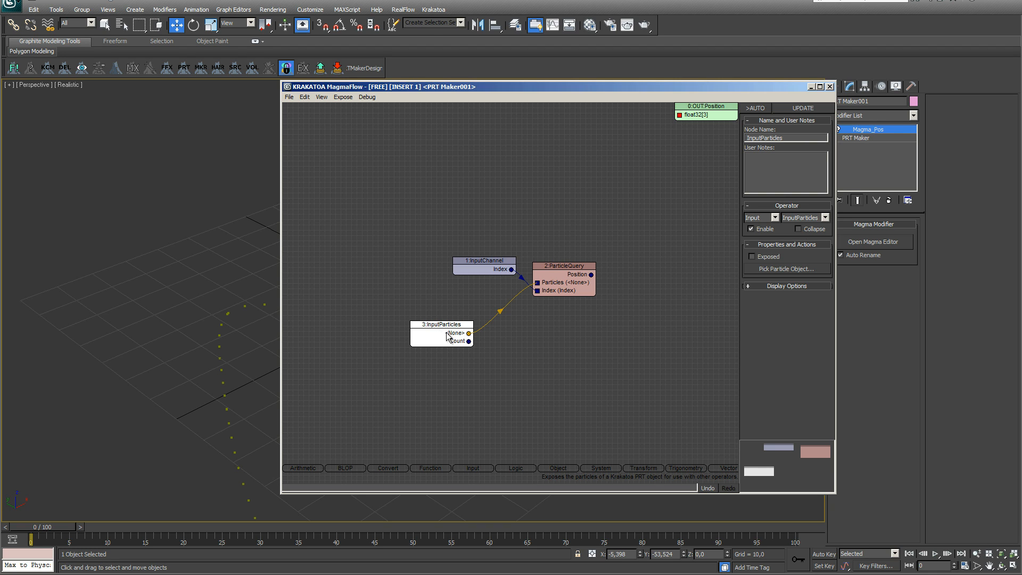
Pick the PRT Hair object PRTHair_Line001_001 as the particle source of the InputParticles node
left_click_drag(627, 85, 803, 59)
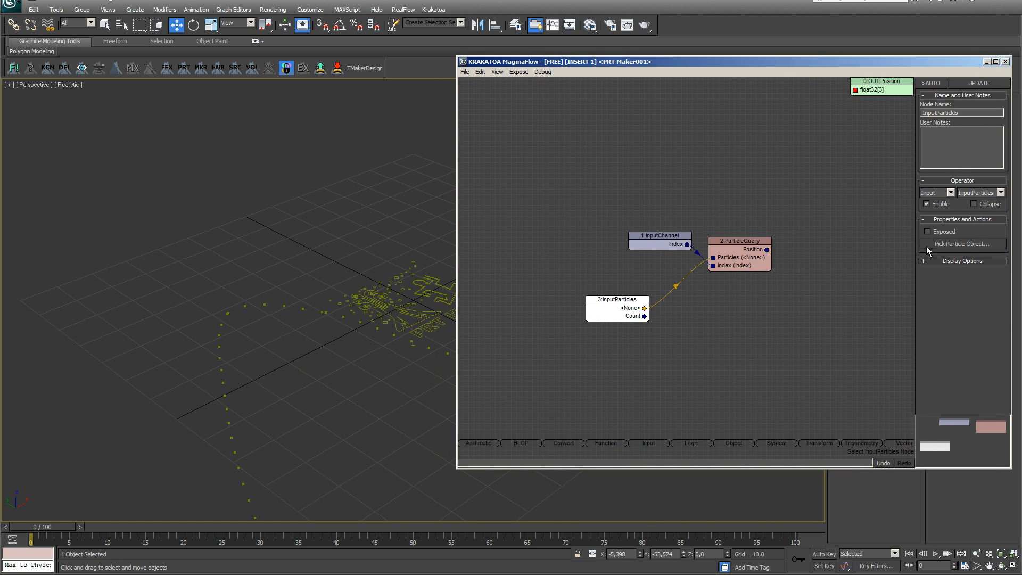
left_click(960, 245)
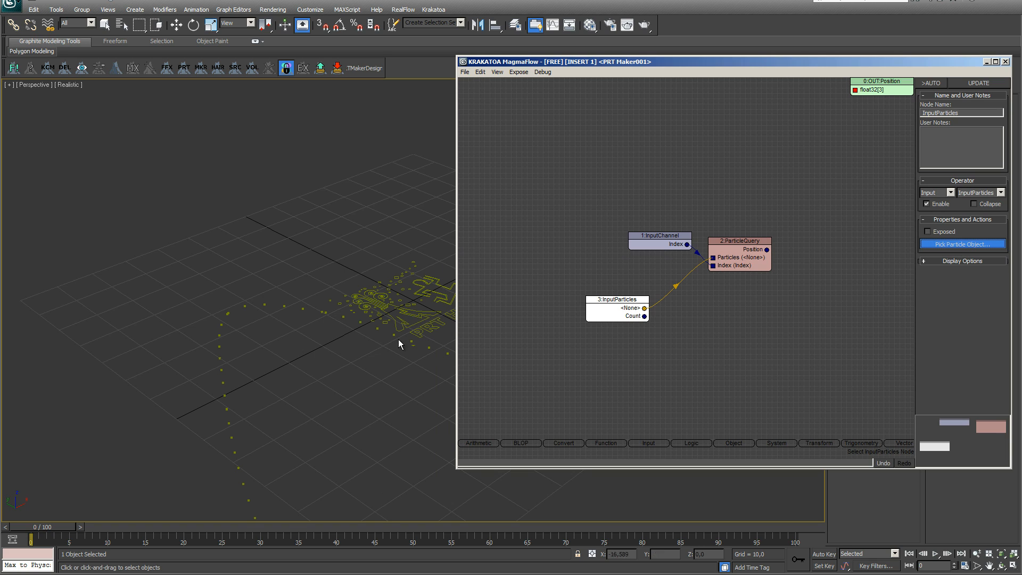
left_click(407, 323)
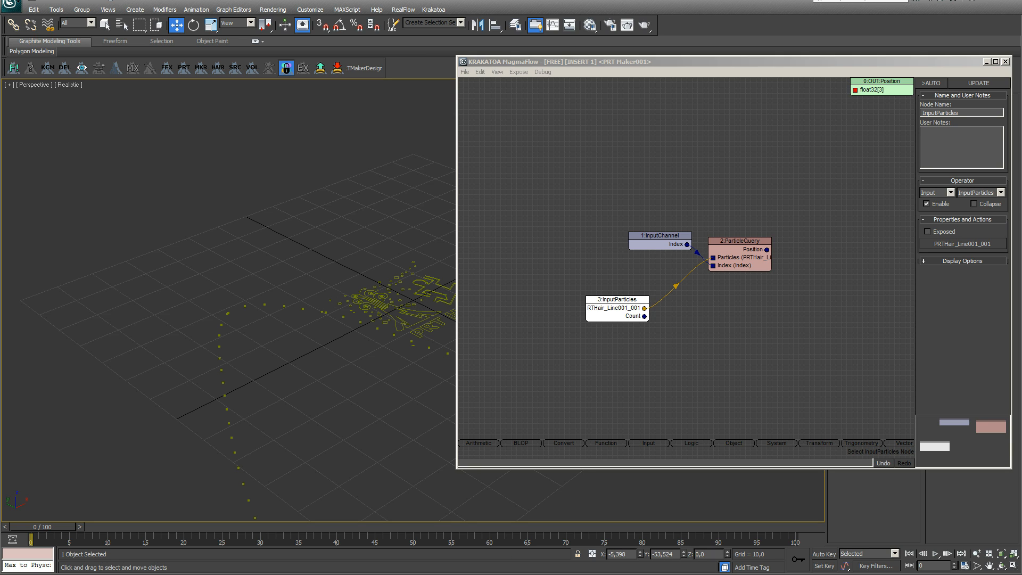
Connect the ParticleQuery node's Position output to the Position output node
left_click(766, 250)
left_click_drag(766, 250, 855, 89)
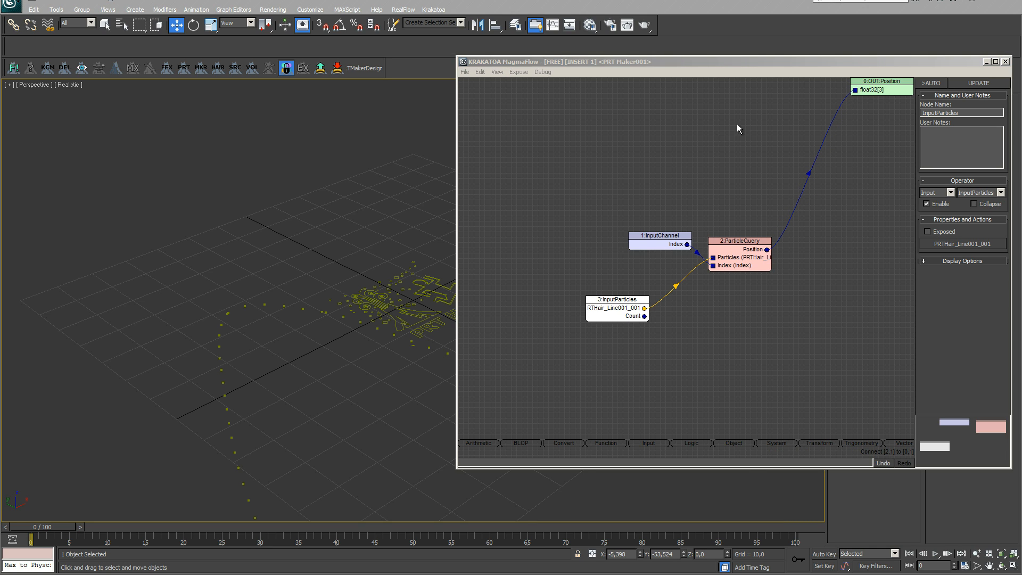
Set the particle count of the PRT Maker base object to 1
left_click_drag(761, 62, 222, 67)
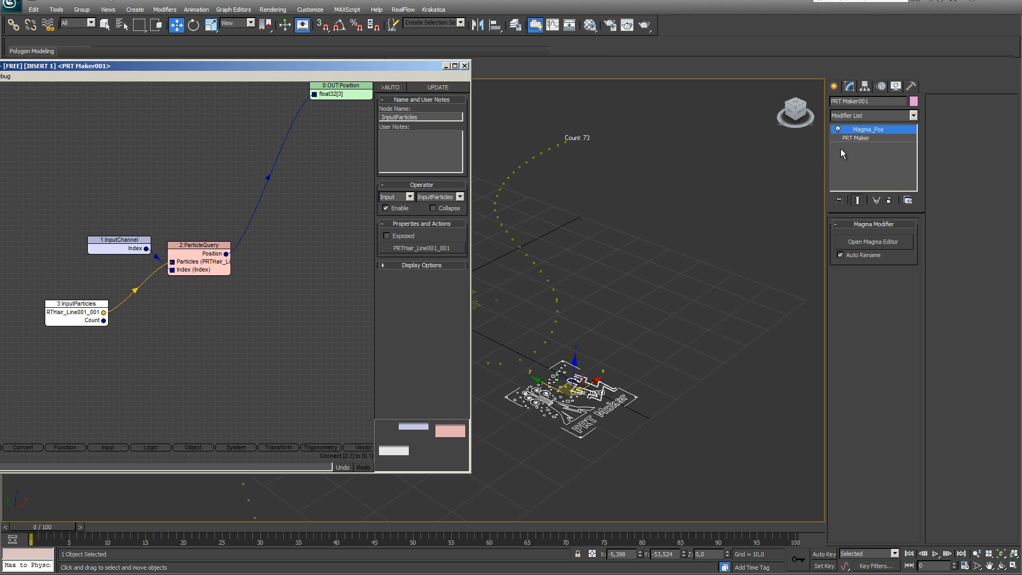
left_click(855, 138)
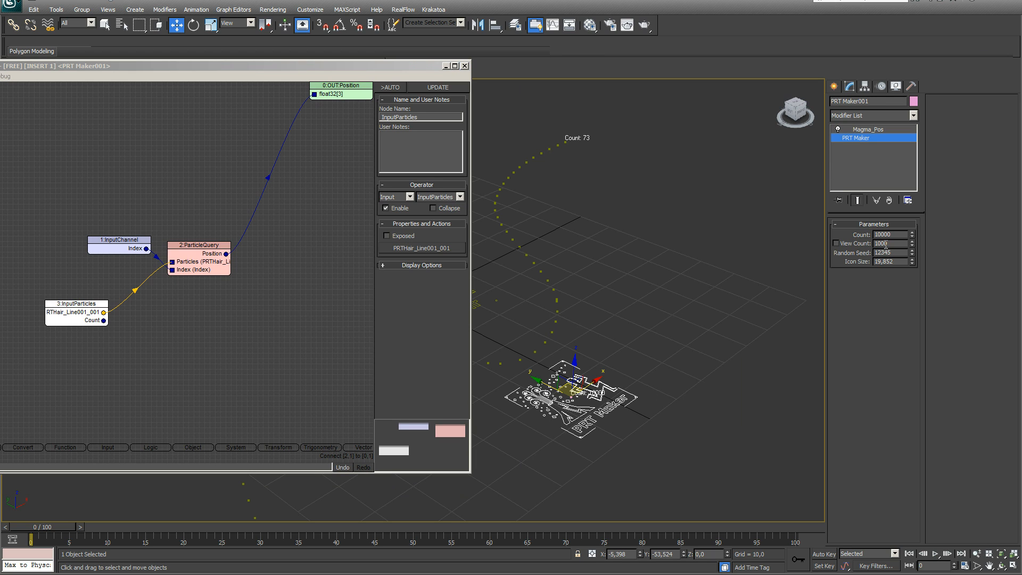
left_click(899, 234)
double_click(899, 234)
type("1")
key("Return")
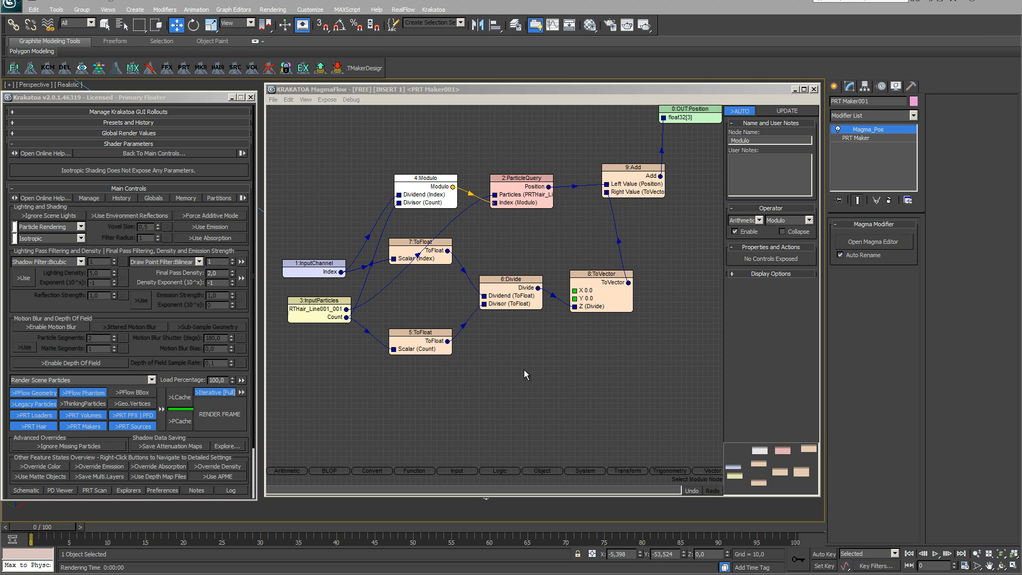
Examine the Modulo, Divide and ToVector nodes of the expanded Magma flow
left_click(430, 198)
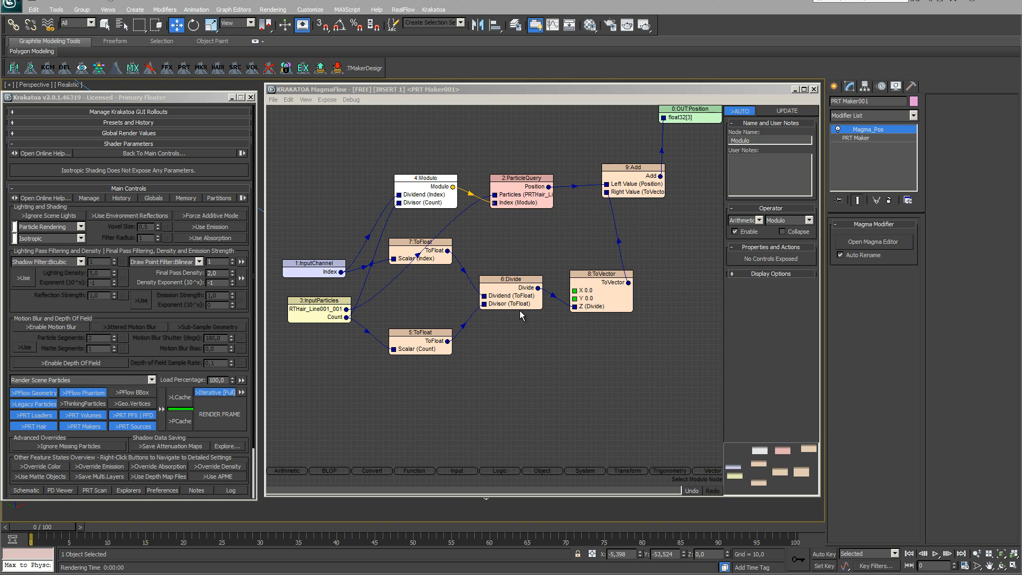
left_click(515, 296)
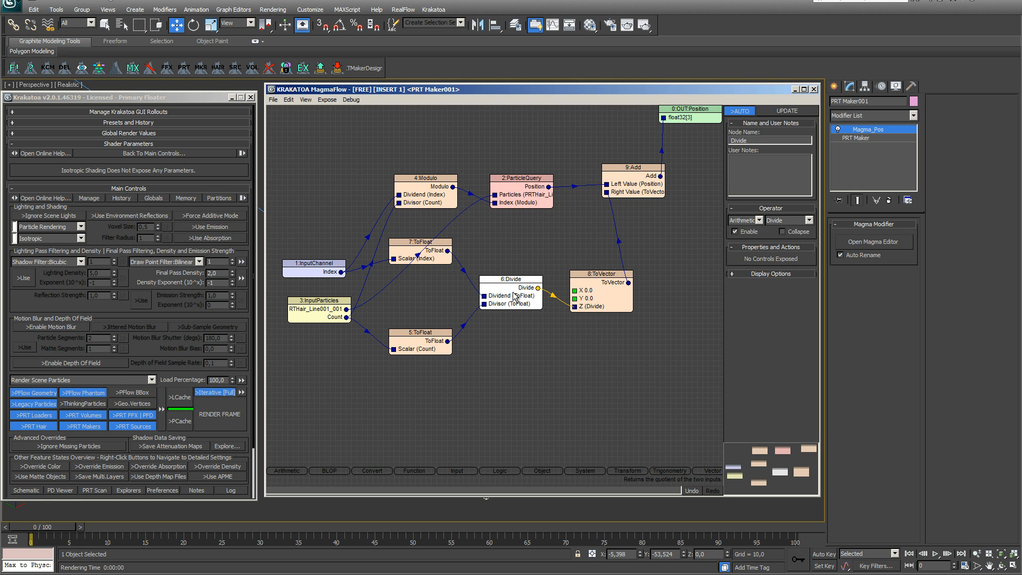
left_click(612, 295)
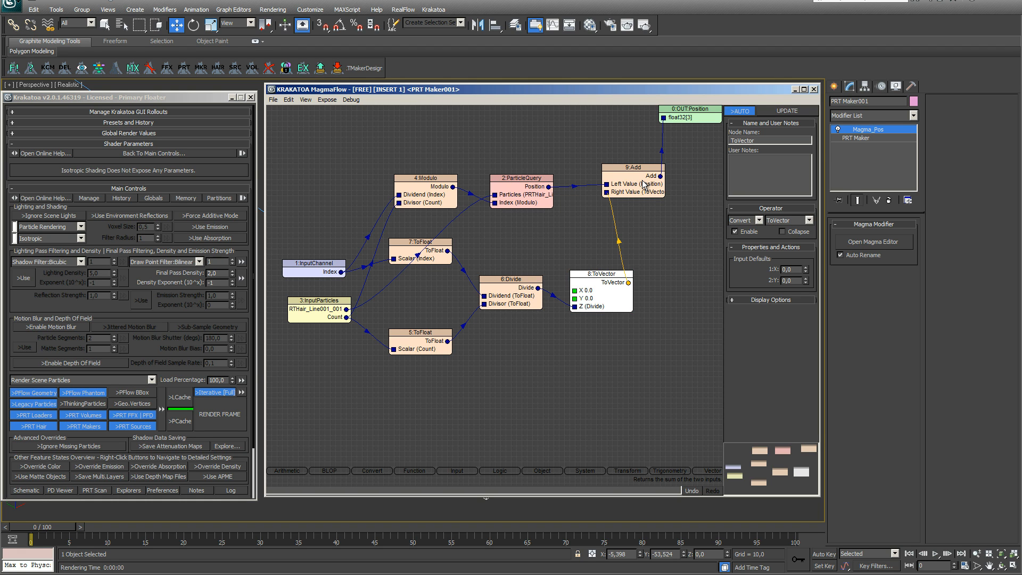
Connect the Divide output to the X input of the ToVector node and remove its connection to Z
left_click_drag(475, 90, 851, 103)
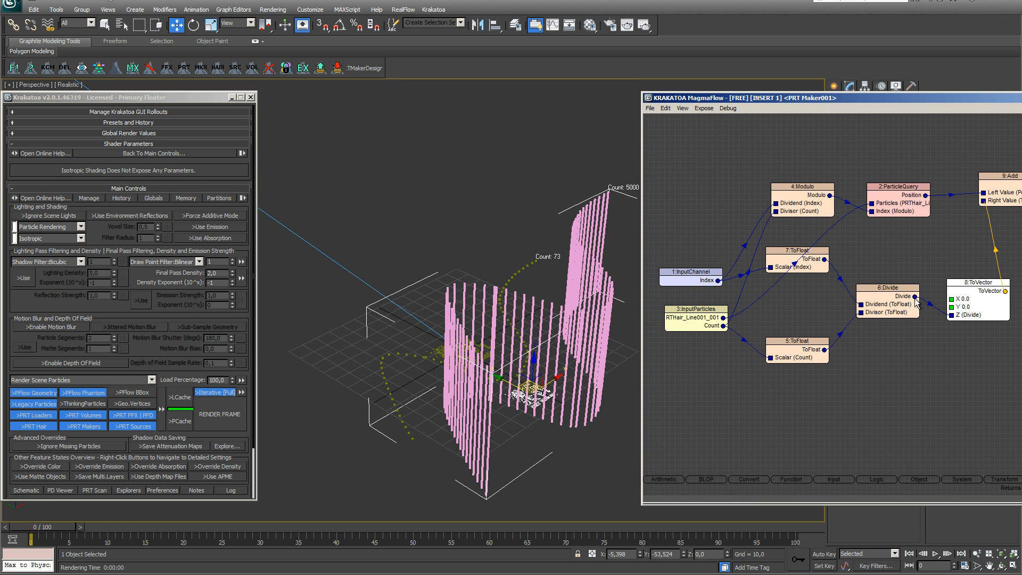
left_click_drag(915, 297, 951, 299)
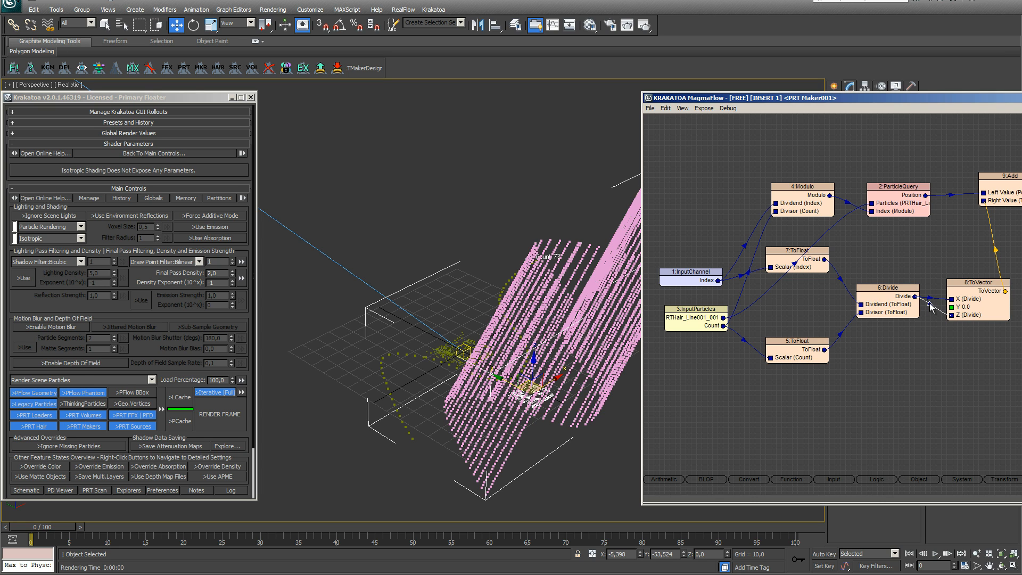
left_click_drag(930, 308, 931, 308)
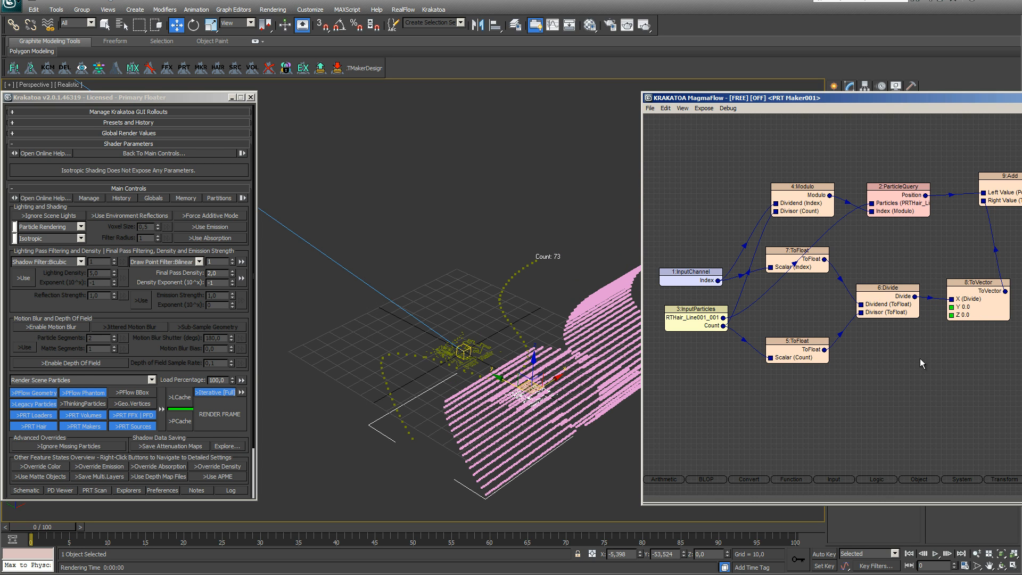
Move the Divide connection from X to Y on the ToVector node, and connect Divide to X as well
middle_click_drag(509, 198, 410, 160, "alt")
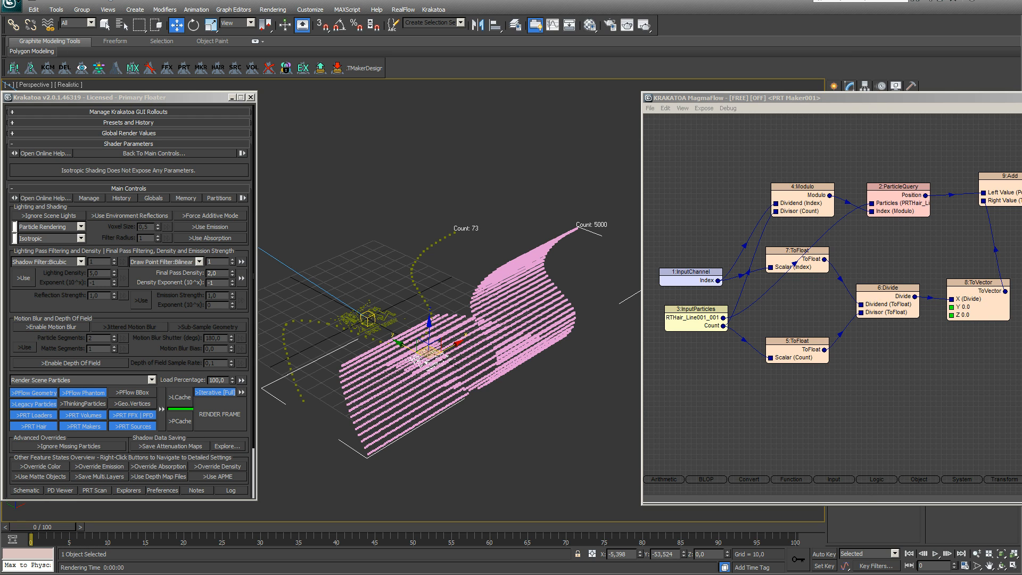
left_click_drag(951, 299, 951, 306)
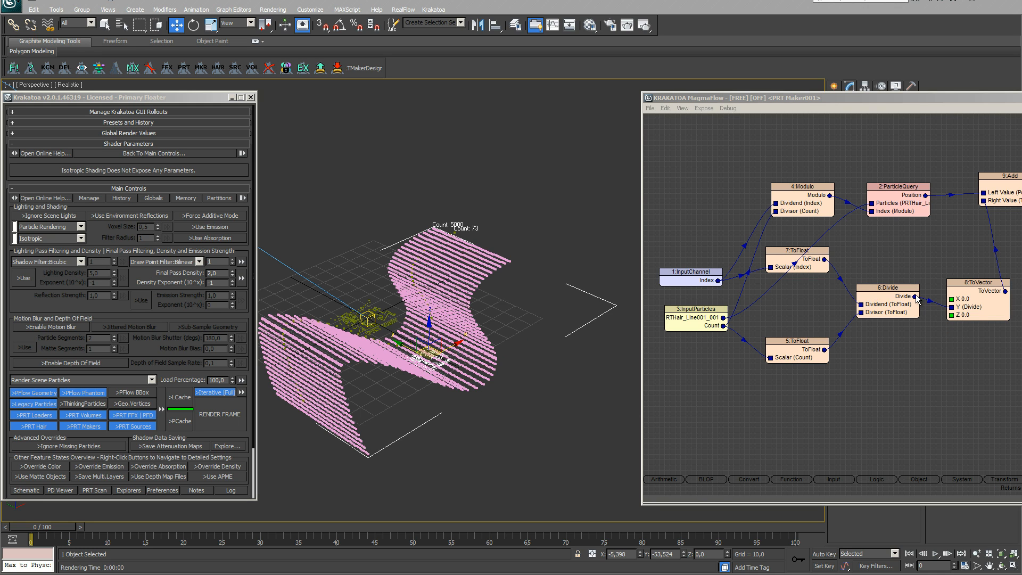
left_click_drag(916, 299, 952, 299)
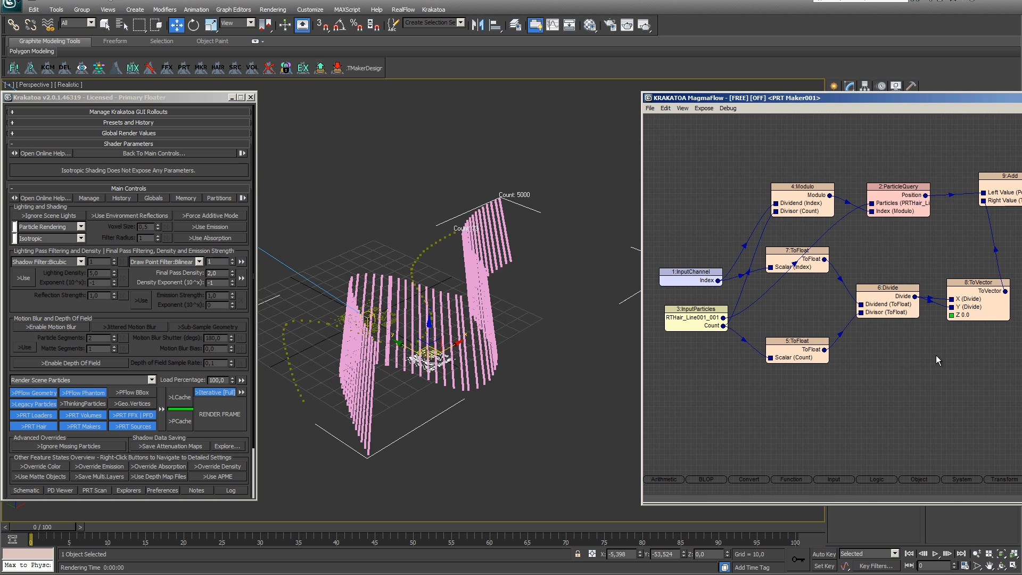
Try PRT Maker particle counts of 50000 and 500, and return the count to 5000
left_click(873, 164)
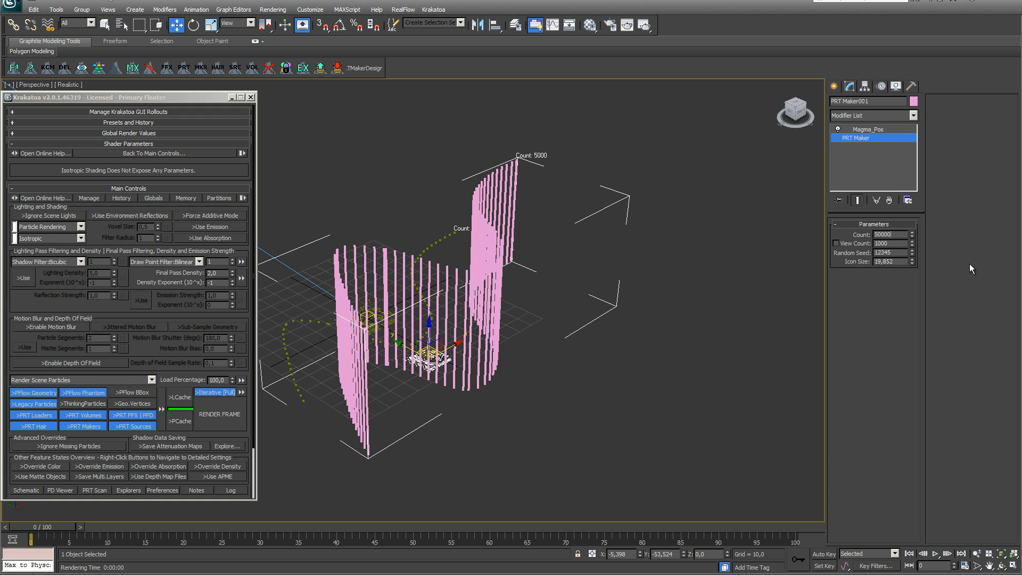
key("Return")
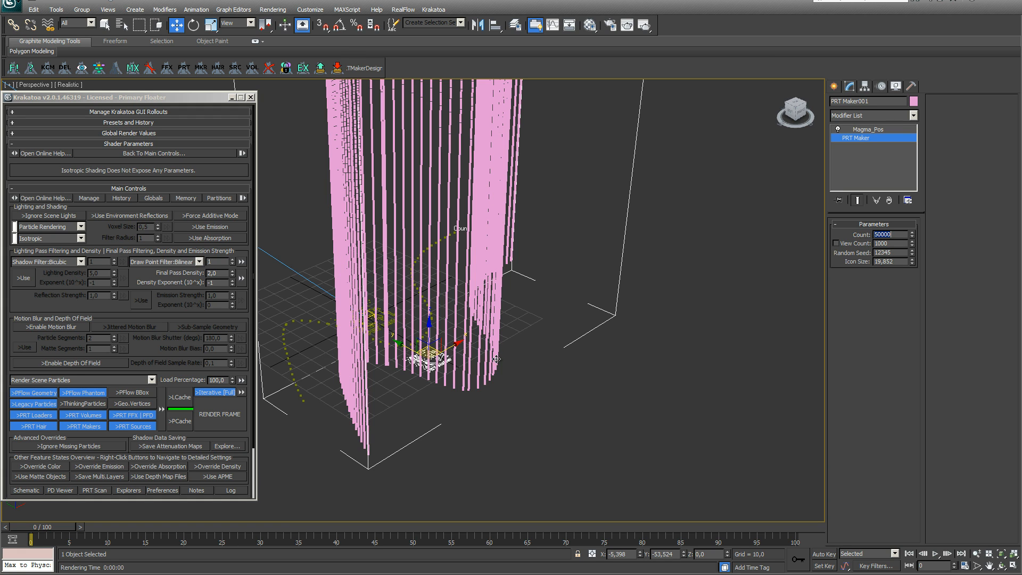
left_click(889, 235)
double_click(889, 235)
key("Delete")
key("Return")
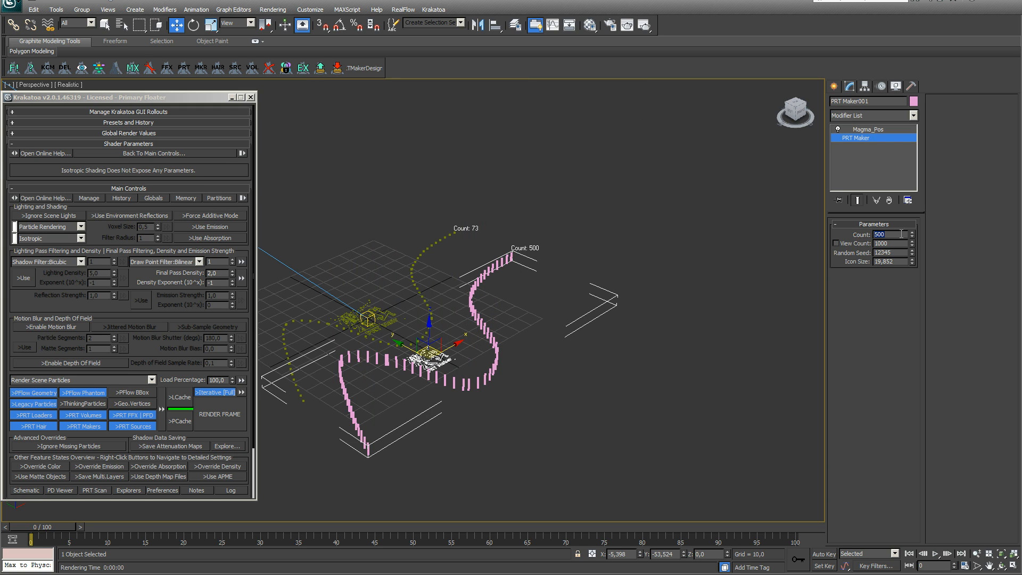
left_click(884, 234)
key("Return")
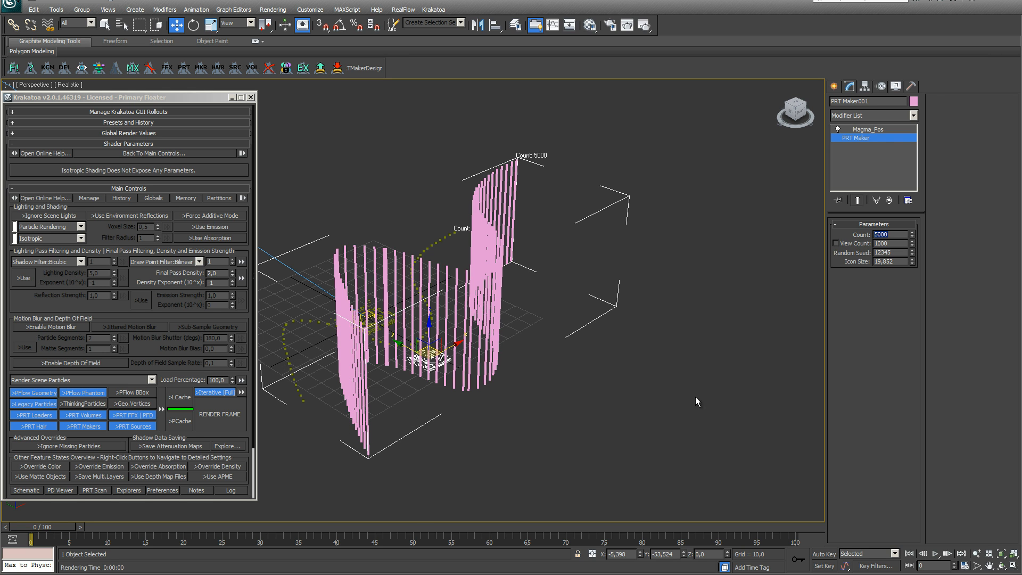
Set both the render spacing and the viewport spacing of the PRT Hair object to 1
middle_click_drag(502, 413, 596, 413)
scroll(501, 320, "up", 10)
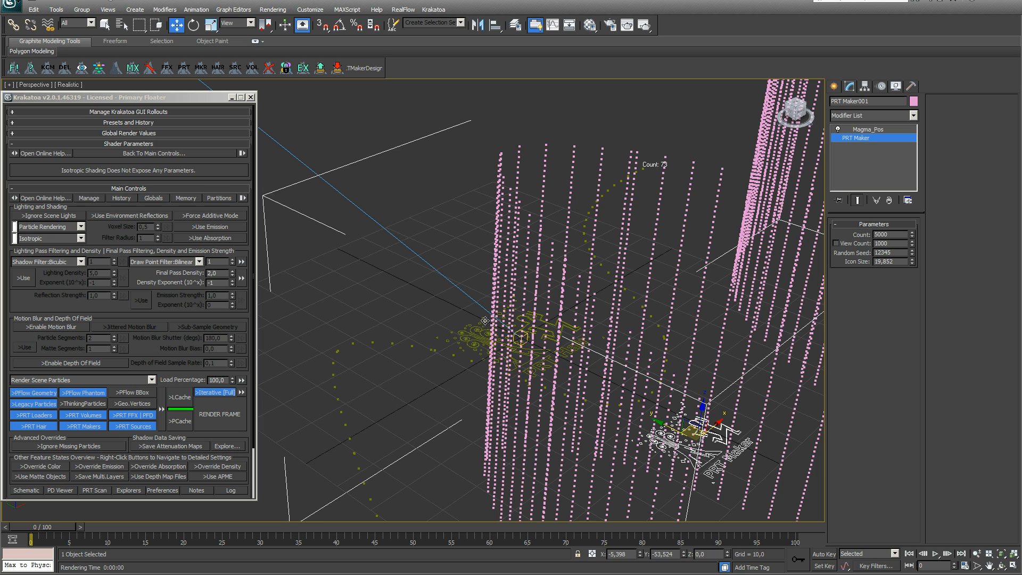
left_click(469, 332)
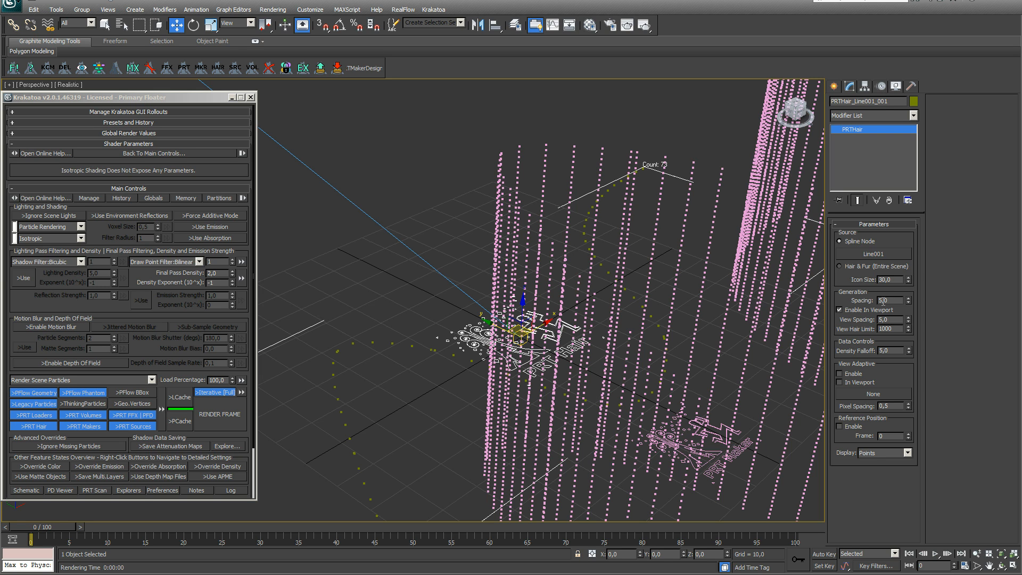
left_click_drag(896, 300, 868, 297)
type("1,0")
key("Return")
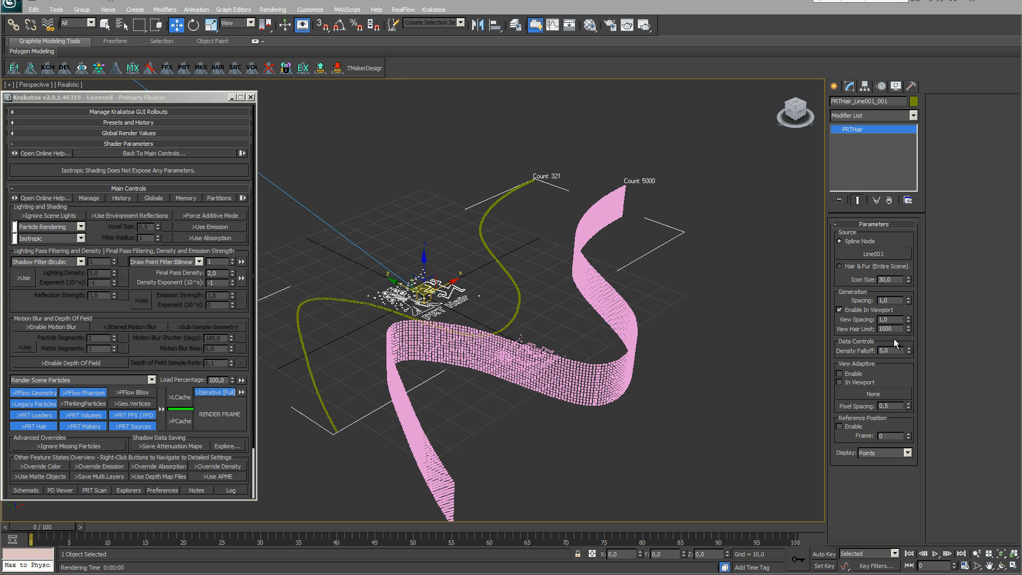
Render the current Perspective frame with Krakatoa to check the ribbon, and close the rendered frame
left_click(237, 415)
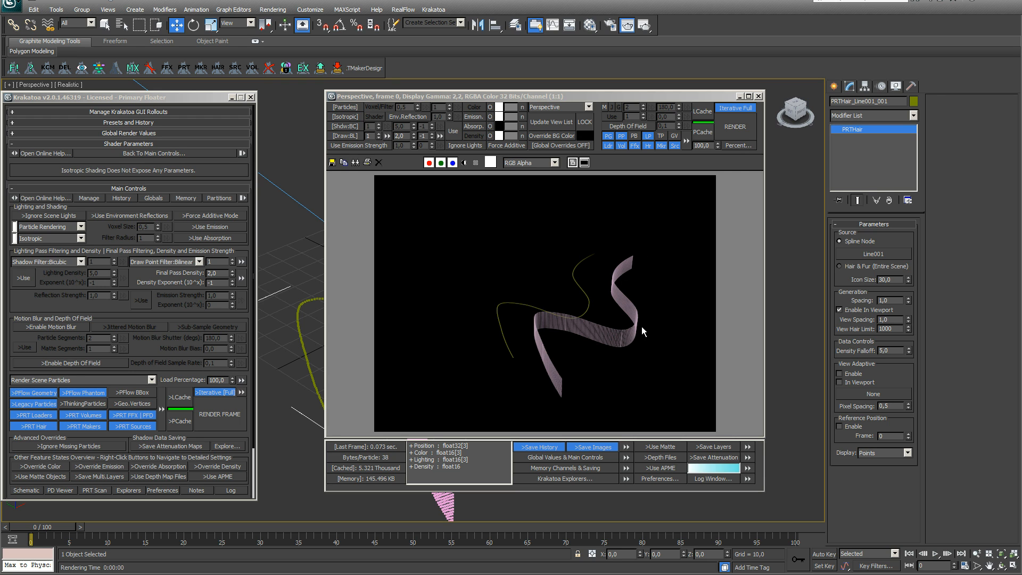
left_click(758, 96)
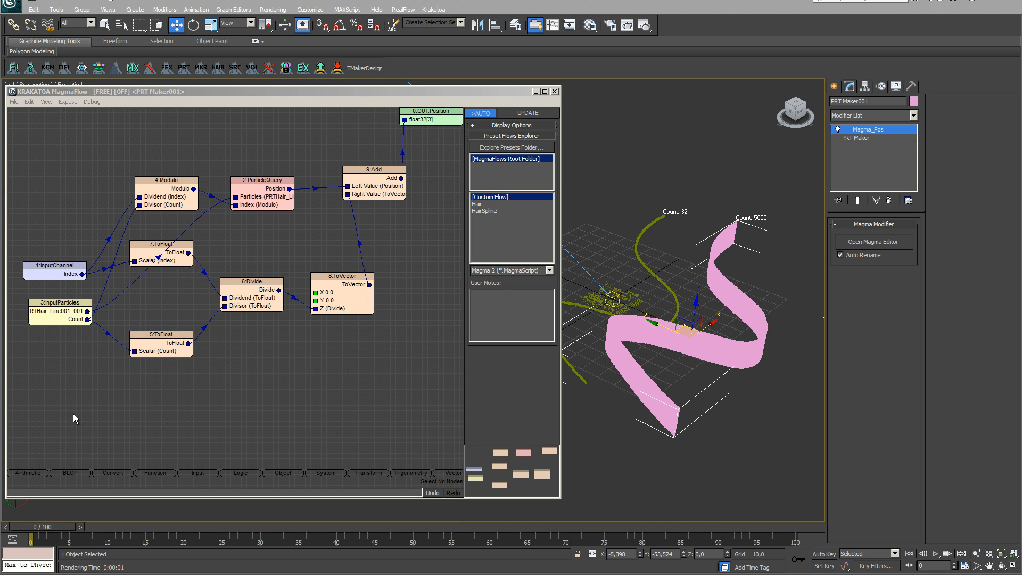
Add a MakeCircle BLOP node below the ToVector node and connect a float InputValue node to its ZOffset input
left_click(74, 468)
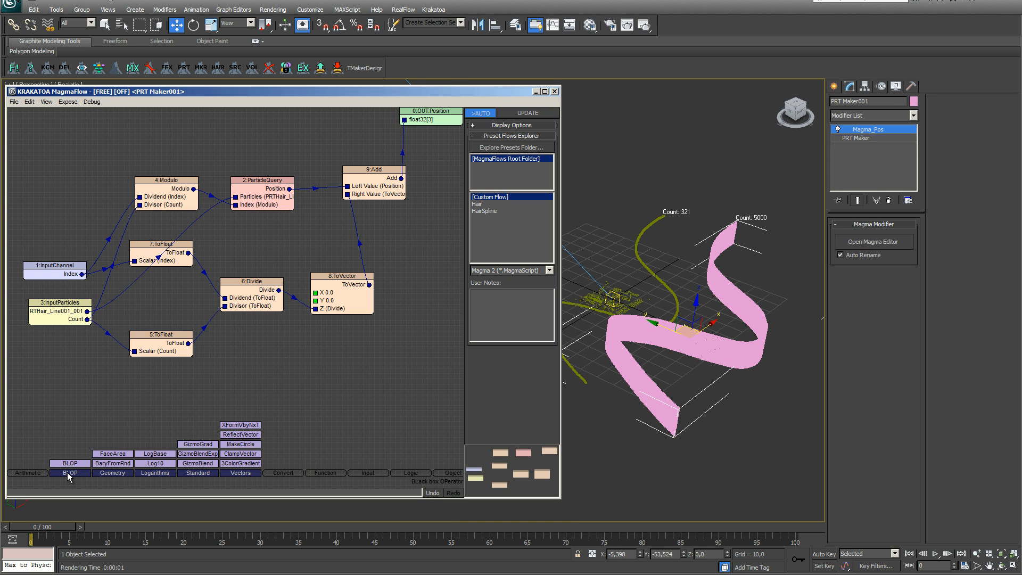
left_click_drag(241, 443, 298, 395)
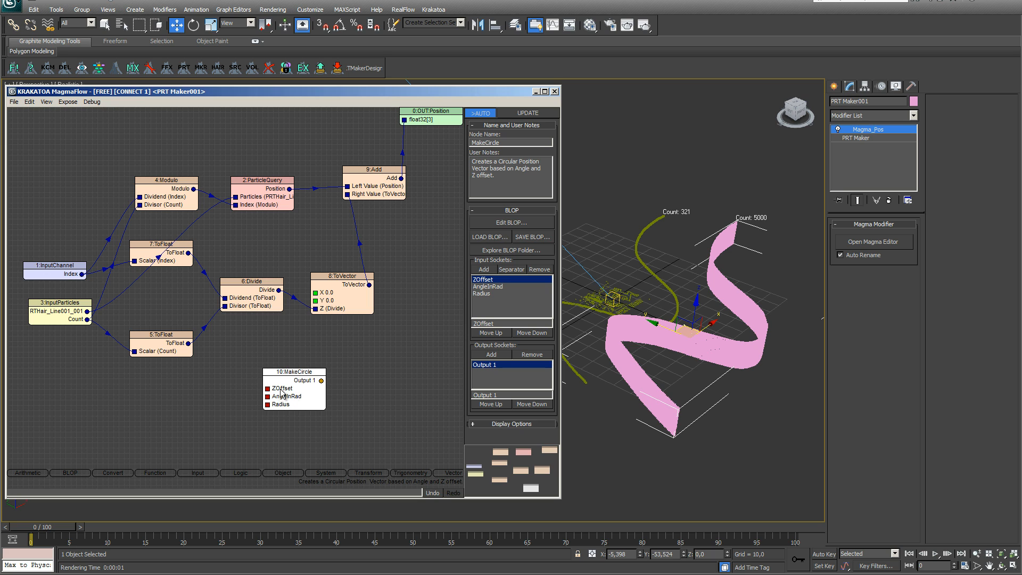
left_click_drag(269, 388, 187, 390)
mouse_move(211, 435)
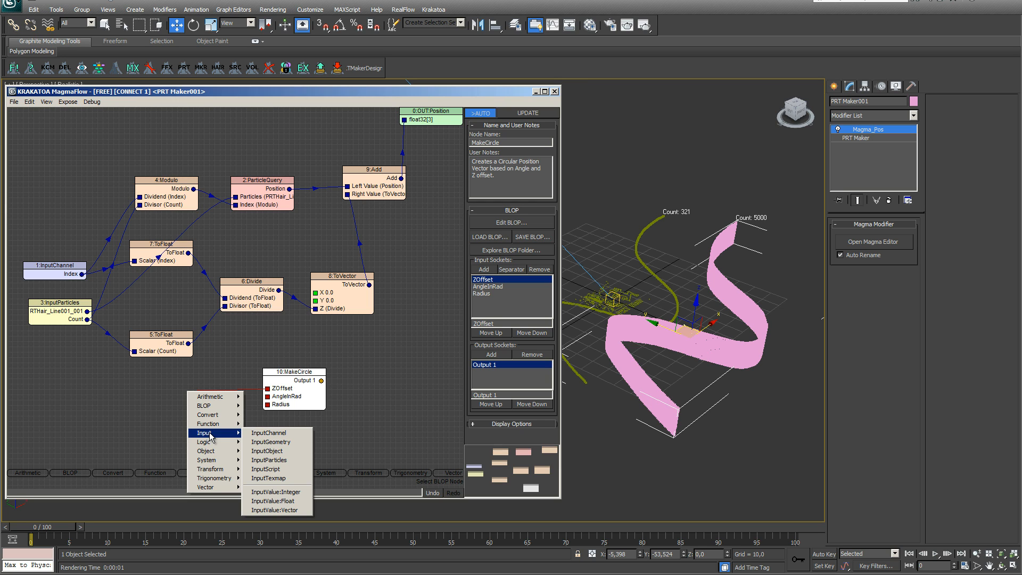
left_click(298, 502)
left_click_drag(195, 400, 199, 387)
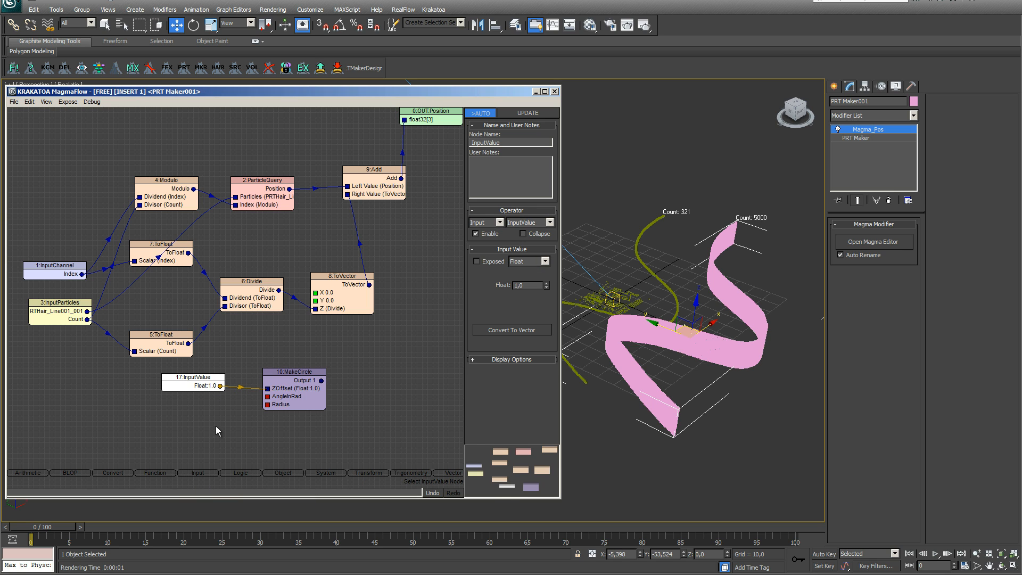
Add a second float InputValue node for the Radius input of MakeCircle and place it below the first one
left_click_drag(267, 405, 213, 419)
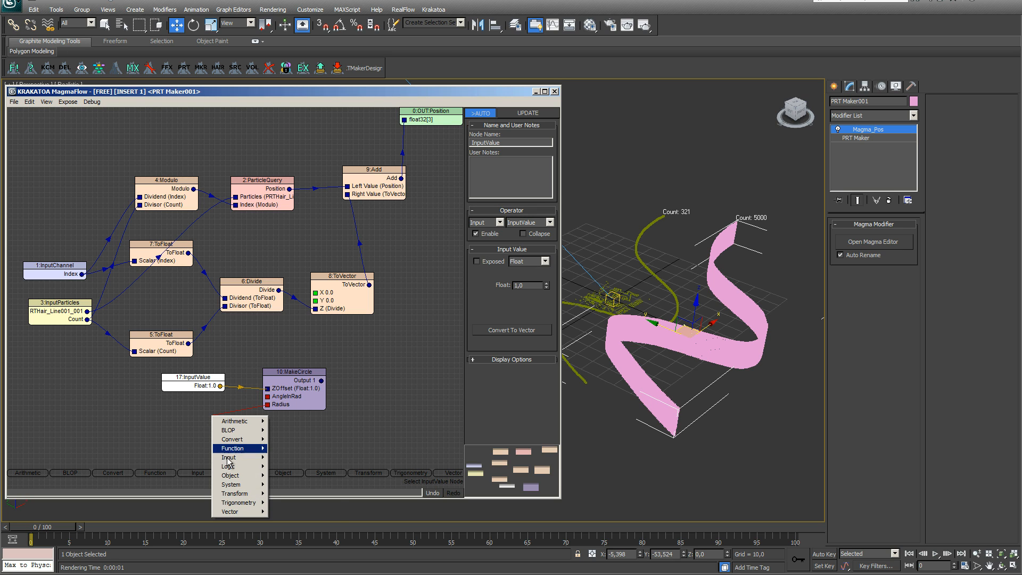
mouse_move(229, 457)
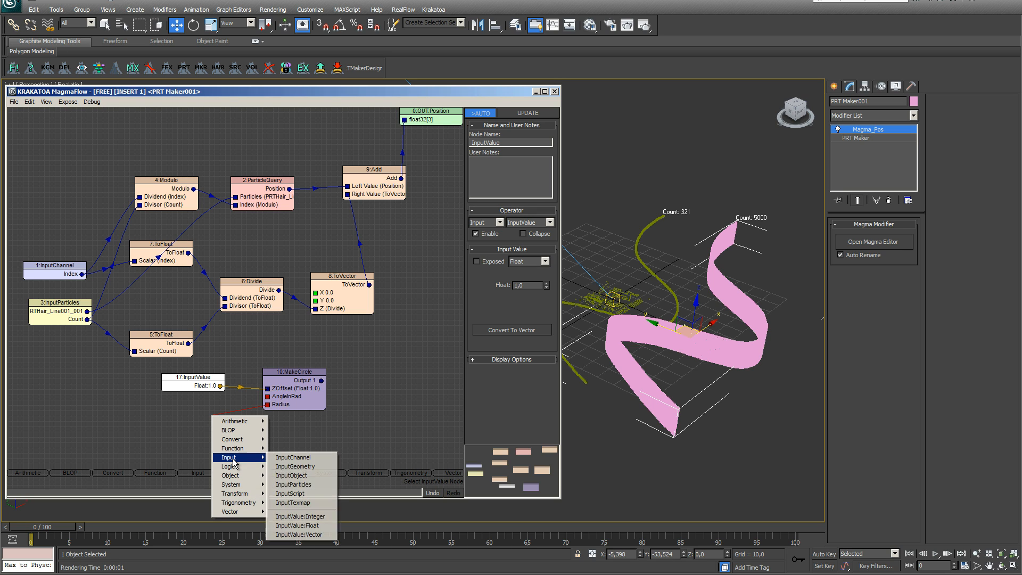
left_click(307, 527)
left_click_drag(213, 423, 189, 429)
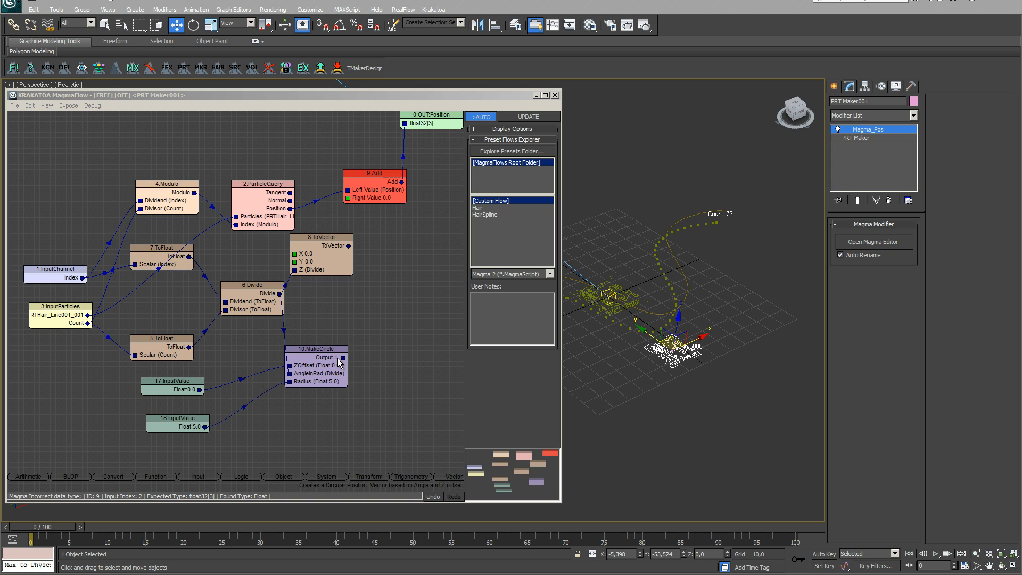
Connect the MakeCircle output to the Add node's Right Value and reduce the radius input value to 2.83
left_click_drag(343, 357, 347, 198)
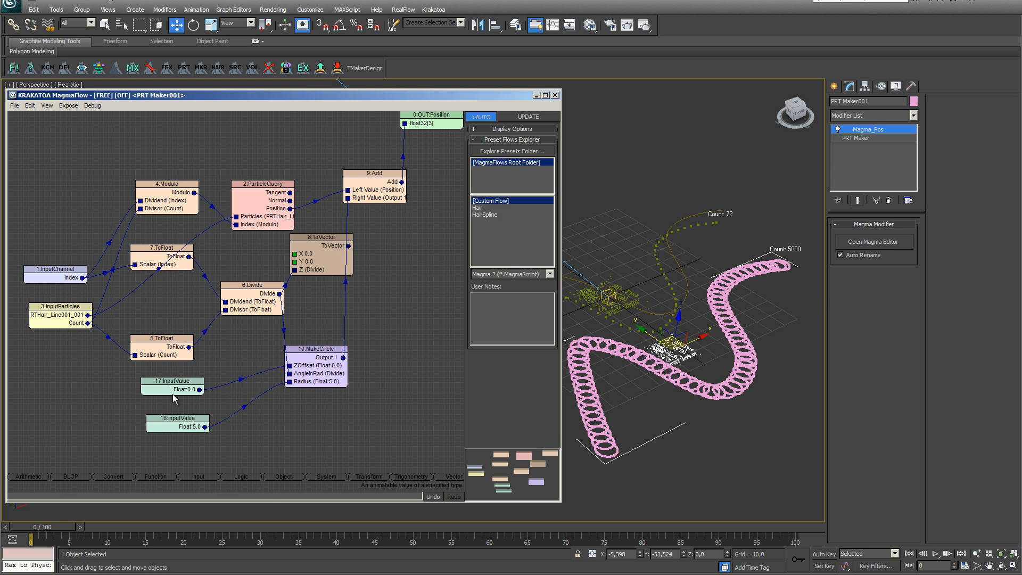
left_click(172, 425)
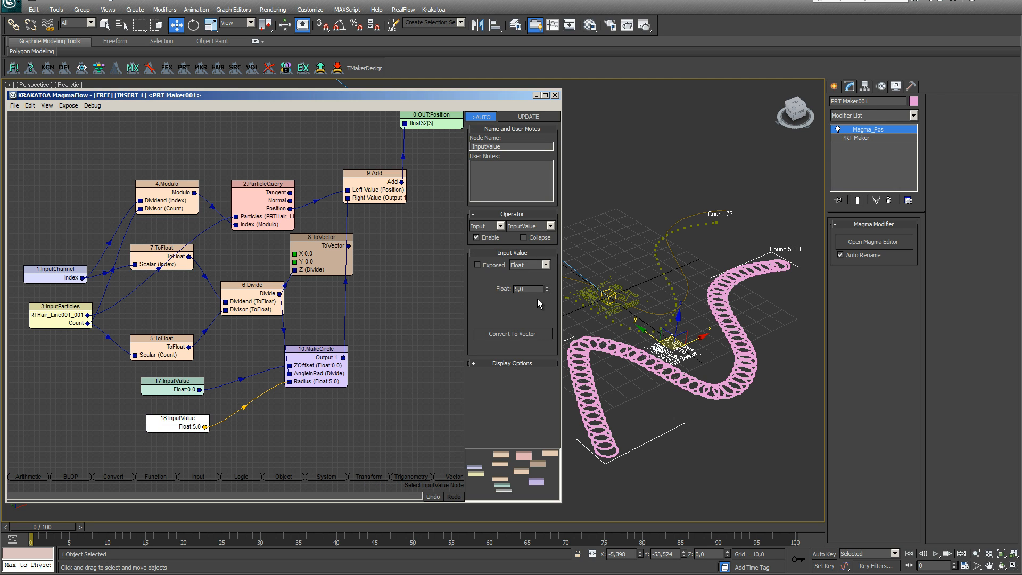
left_click_drag(547, 291, 544, 407)
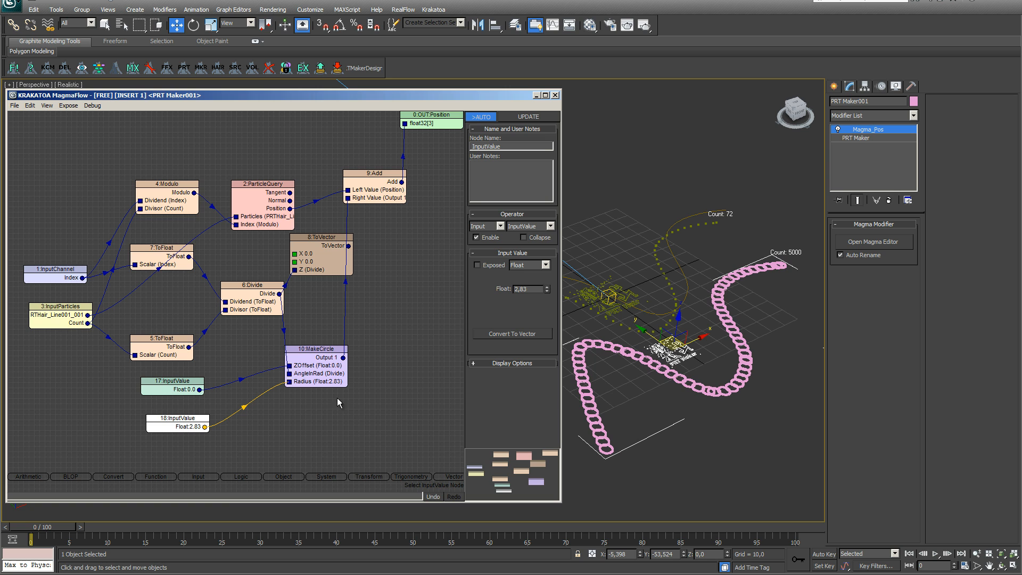
Set the PRT Hair object's viewport spacing and render spacing to 5
left_click(603, 452)
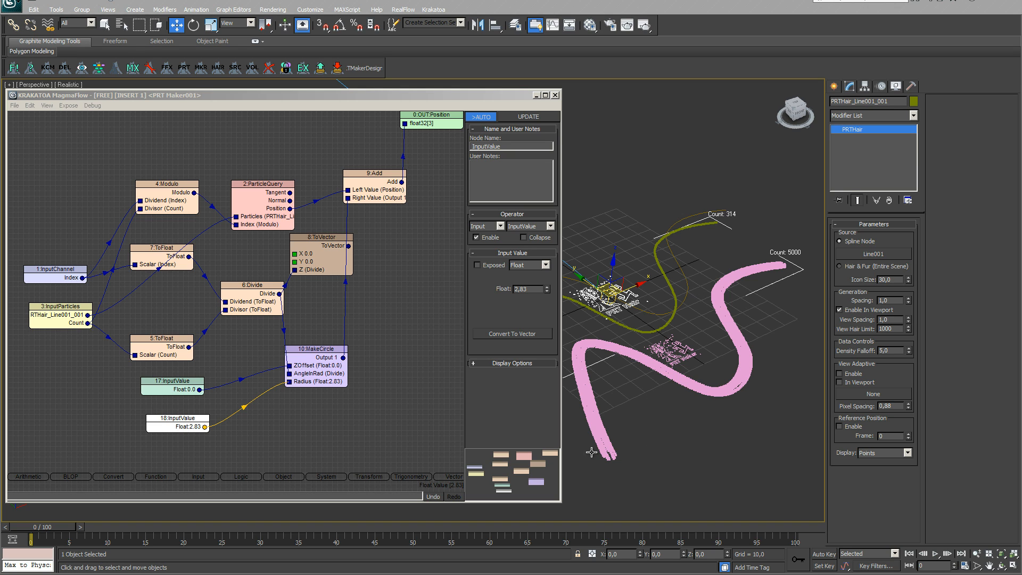
left_click(892, 320)
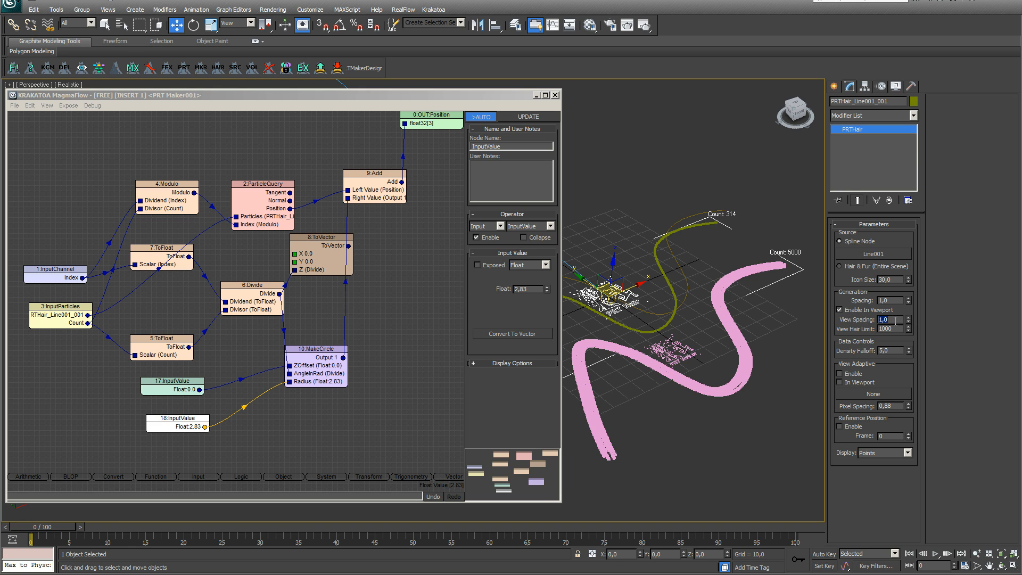
type("5")
key("Return")
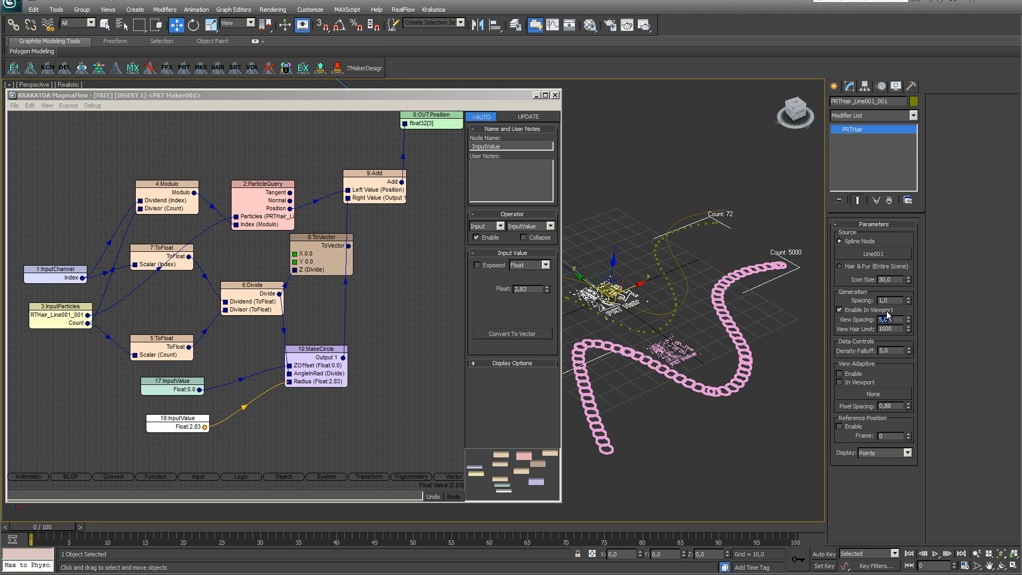
left_click_drag(892, 301, 872, 299)
type("5,0")
key("Return")
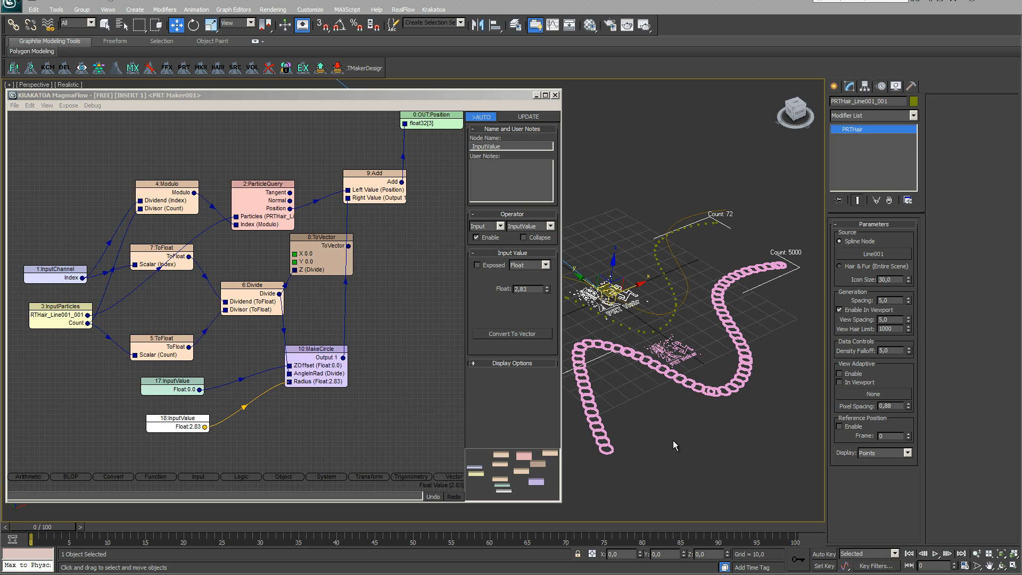
Reshape the Line001 spline by moving its far end vertex outward and shifting a vertex on the neighbouring bend, and deselect the spline
left_click(694, 215)
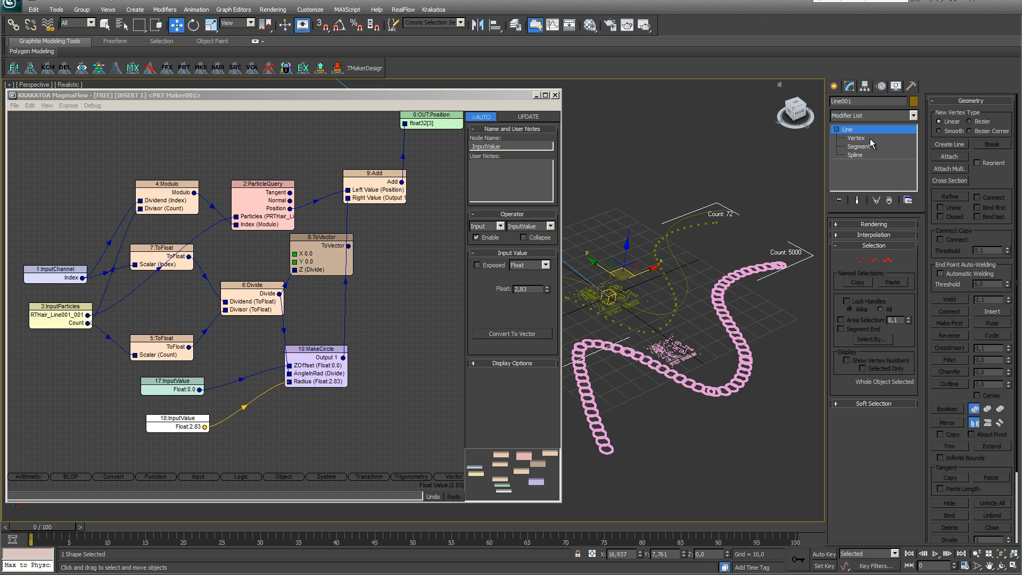
left_click(861, 260)
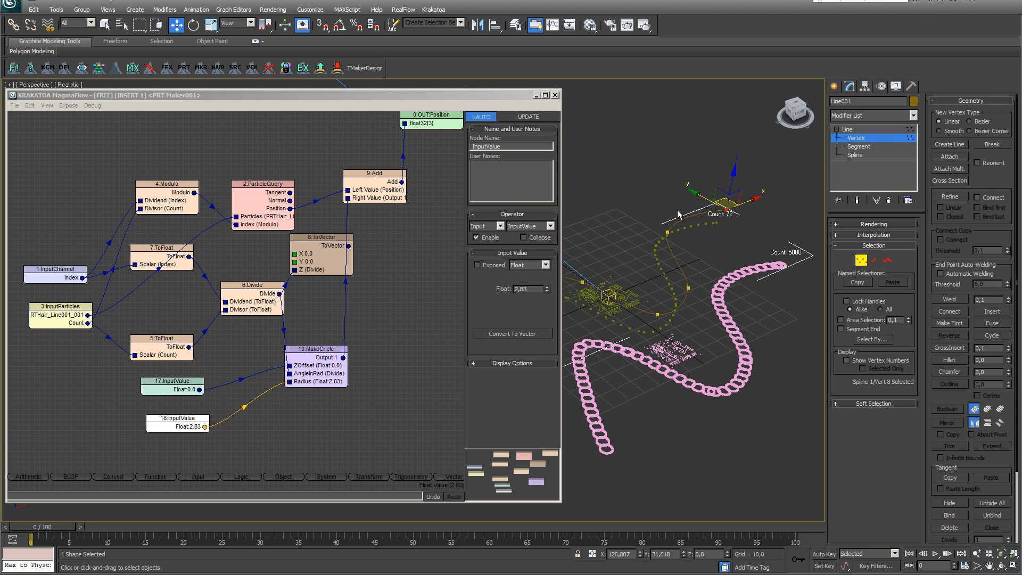
left_click(727, 208)
left_click_drag(722, 202, 764, 194)
left_click(689, 285)
left_click_drag(687, 281, 647, 244)
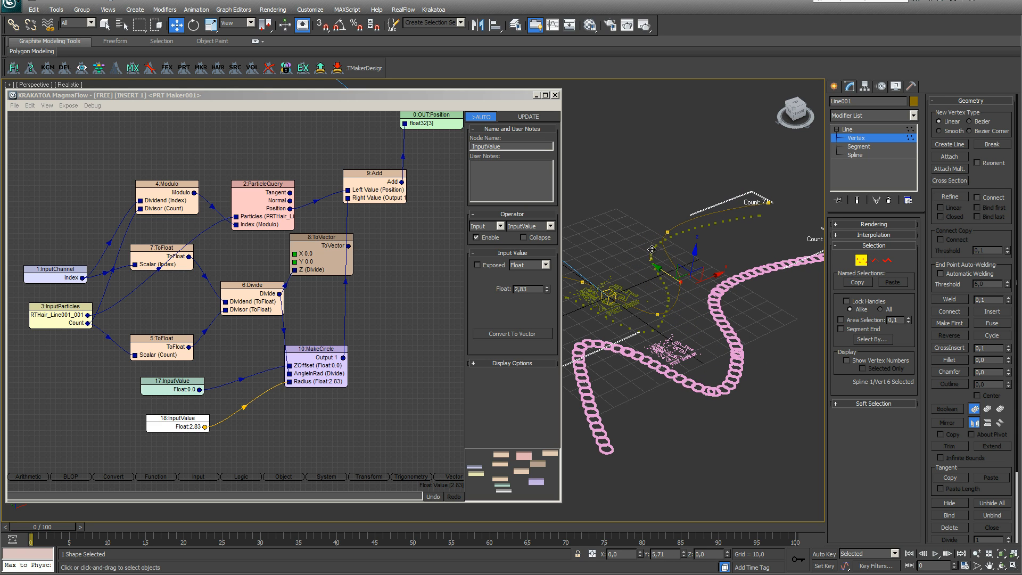
left_click_drag(708, 269, 722, 254)
left_click(723, 254)
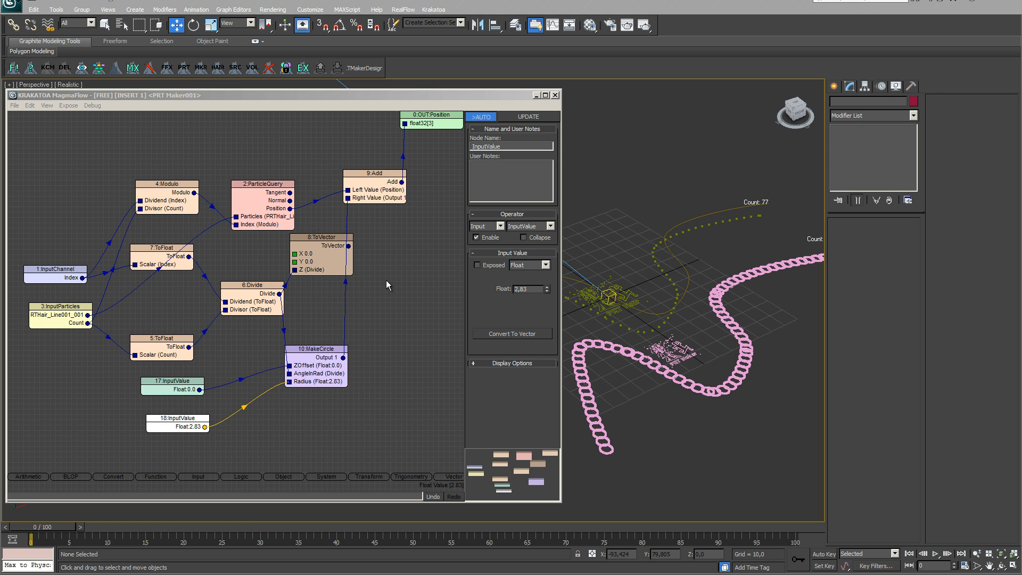
Add an XFormVbyNxT BLOP node to the PRT Maker flow beside MakeCircle
left_click(68, 476)
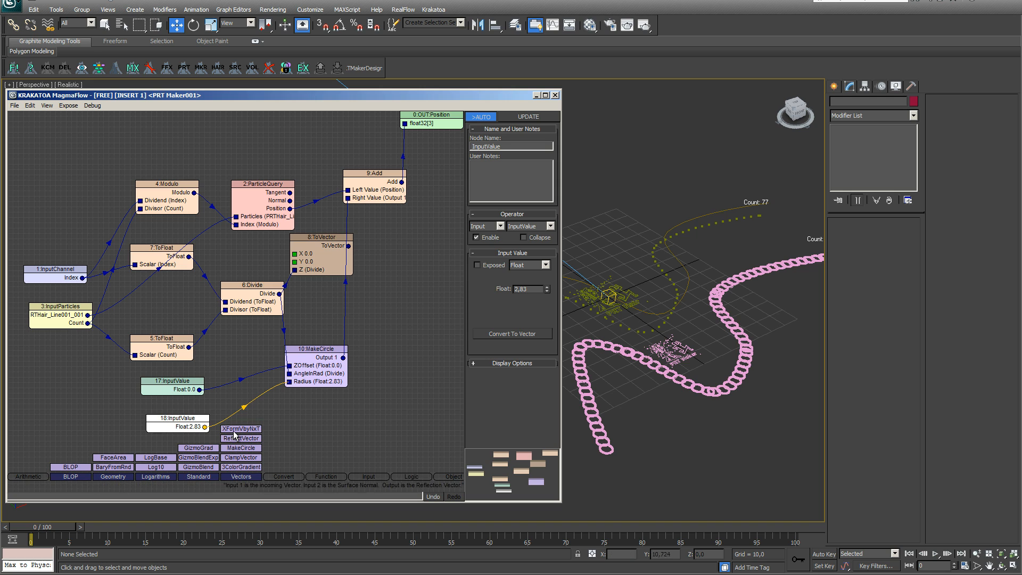
left_click_drag(241, 429, 409, 314)
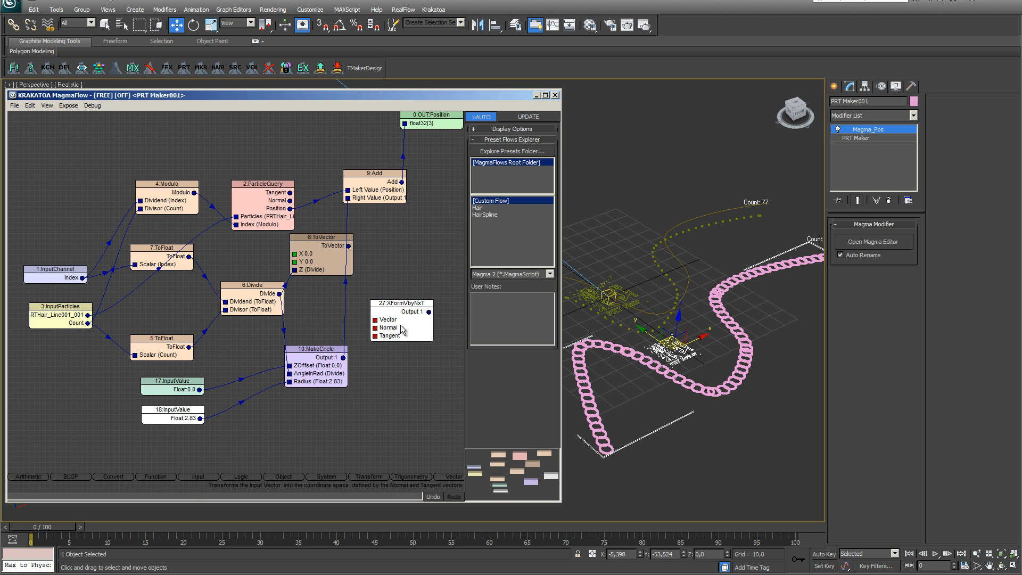
left_click(395, 372)
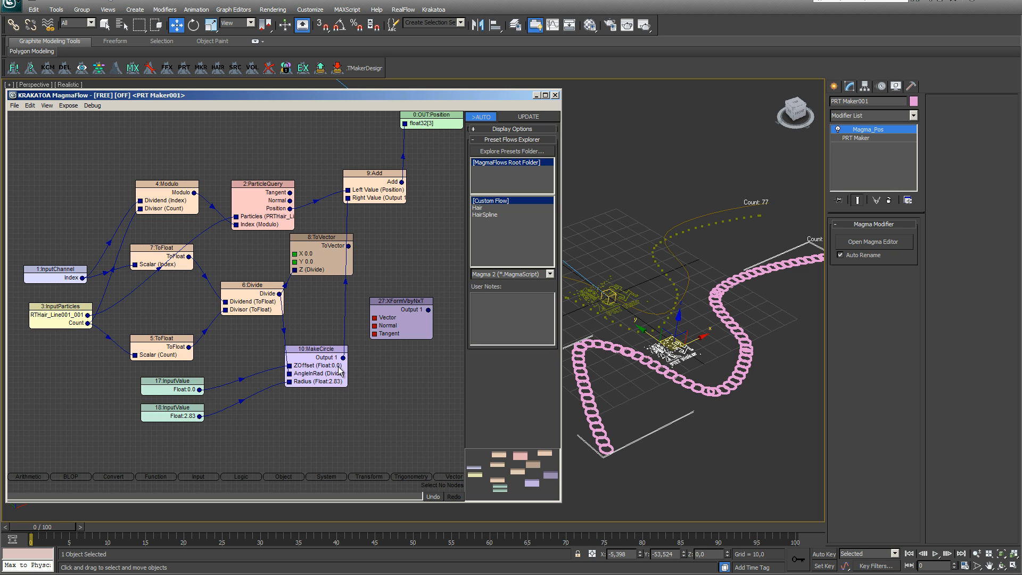
Examine the internal node networks of the MakeCircle and XFormVbyNxT BLOPs and return to the main flow
left_click(309, 367)
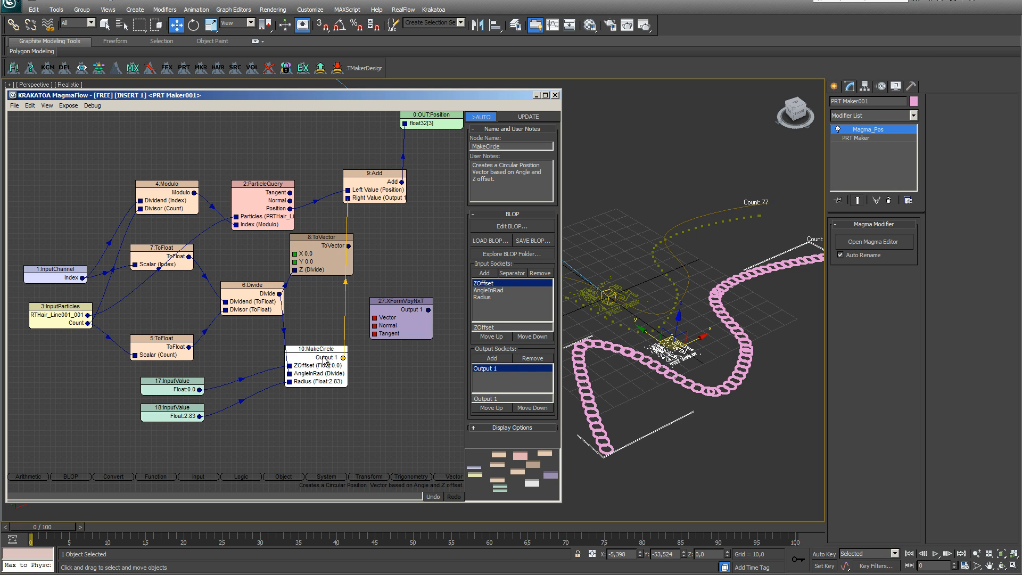
left_click(503, 225)
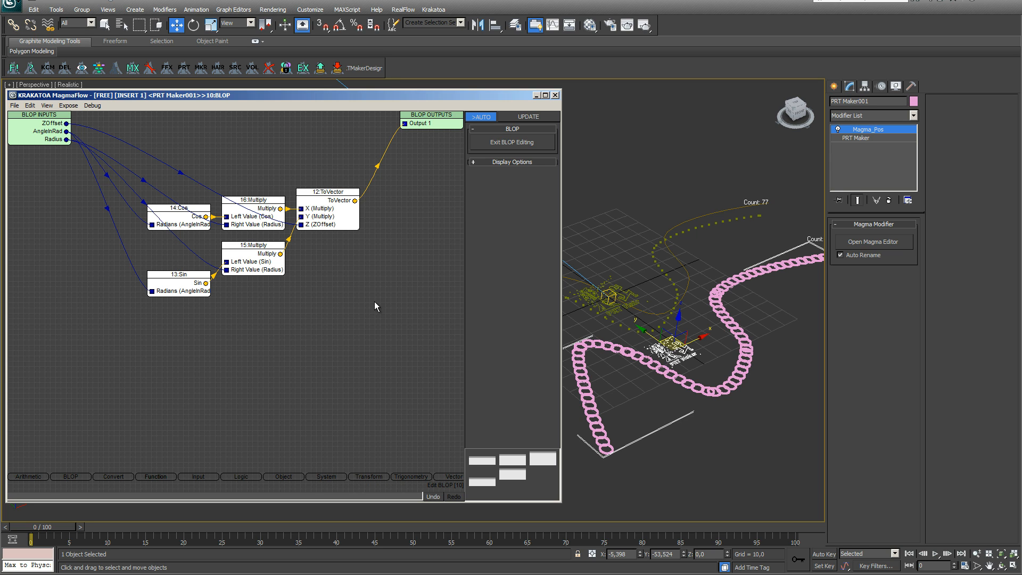
left_click(515, 145)
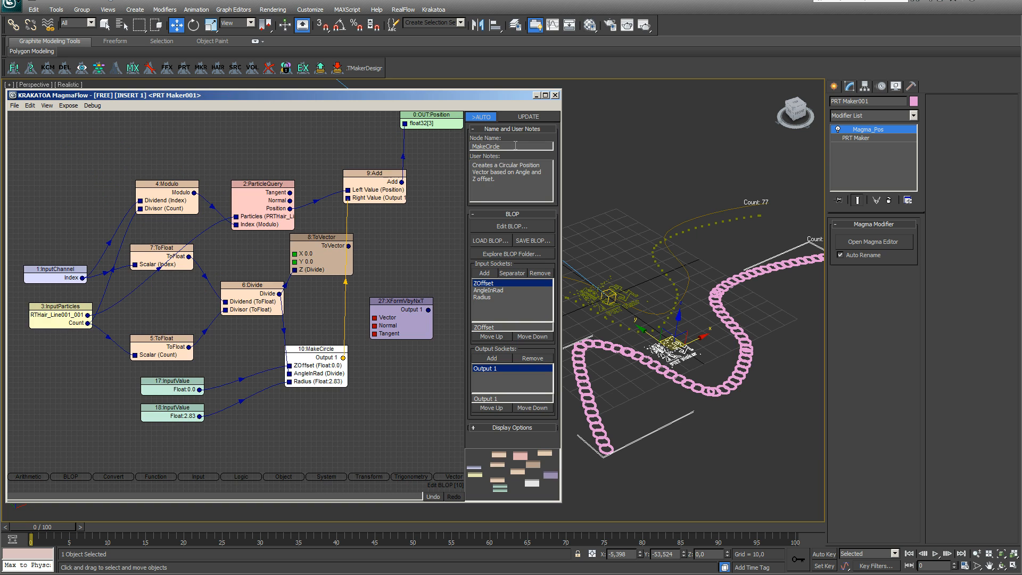
left_click(406, 325)
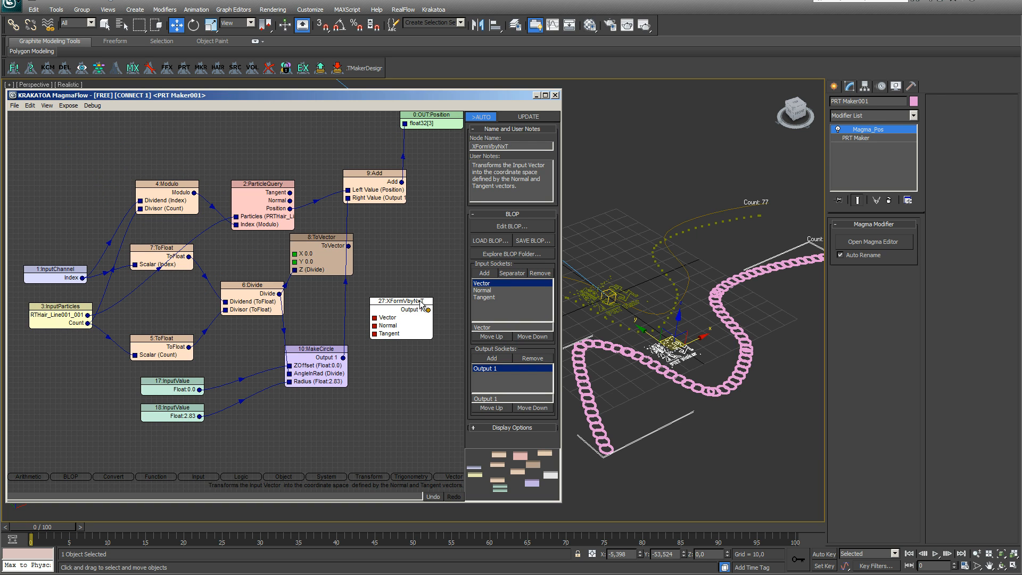
left_click(509, 230)
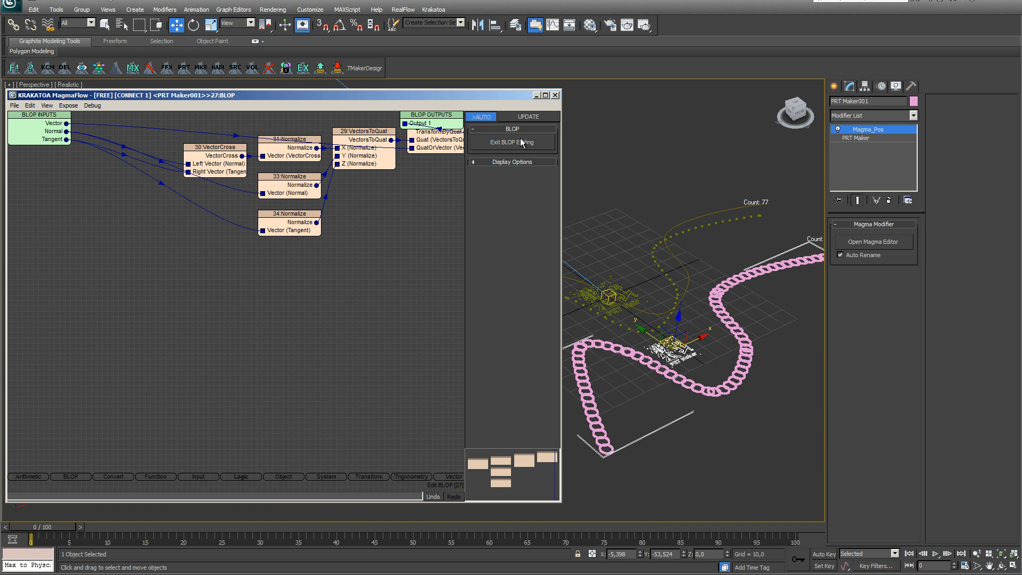
left_click(506, 142)
Reroute the MakeCircle output through the Vector input of XFormVbyNxT and connect that node's output to Add's Right Value in place of the direct link
left_click_drag(369, 335, 390, 314)
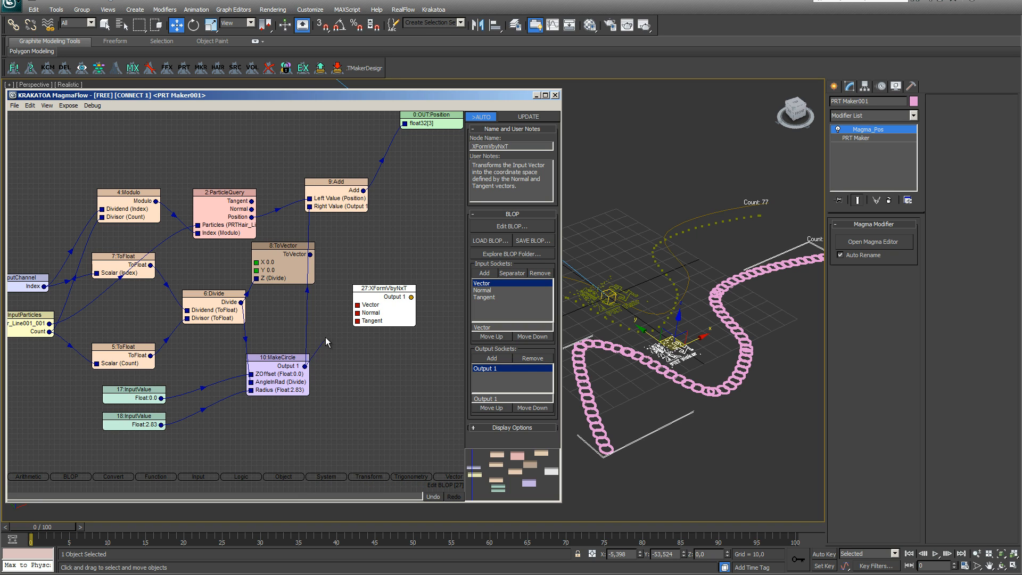
left_click_drag(336, 323, 358, 305)
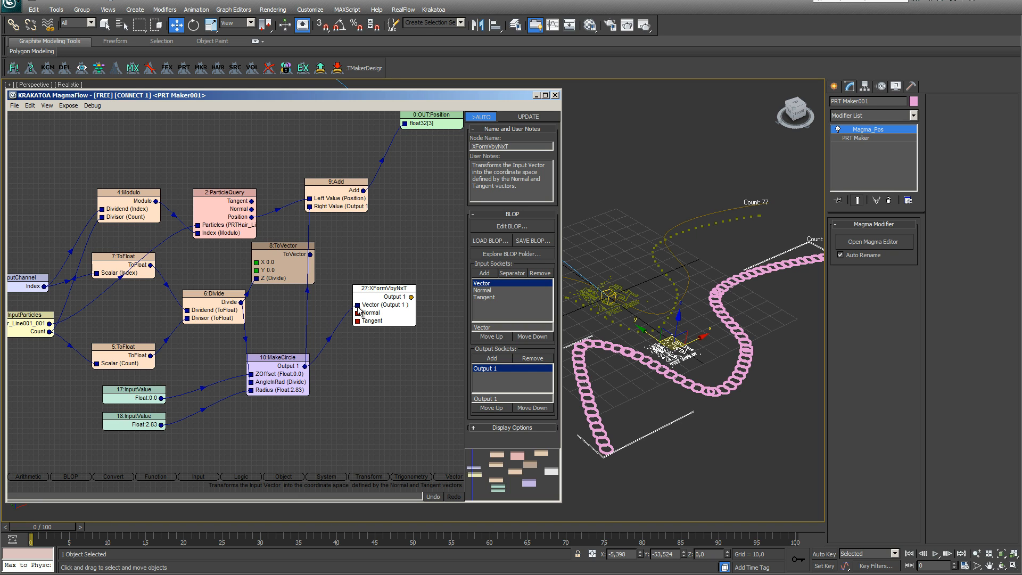
left_click(309, 296)
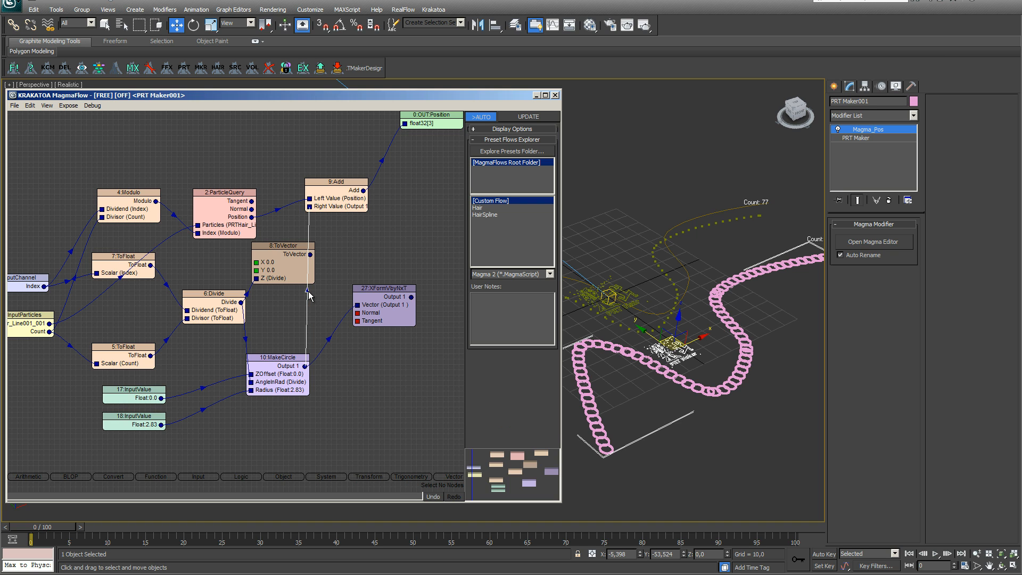
key("Delete")
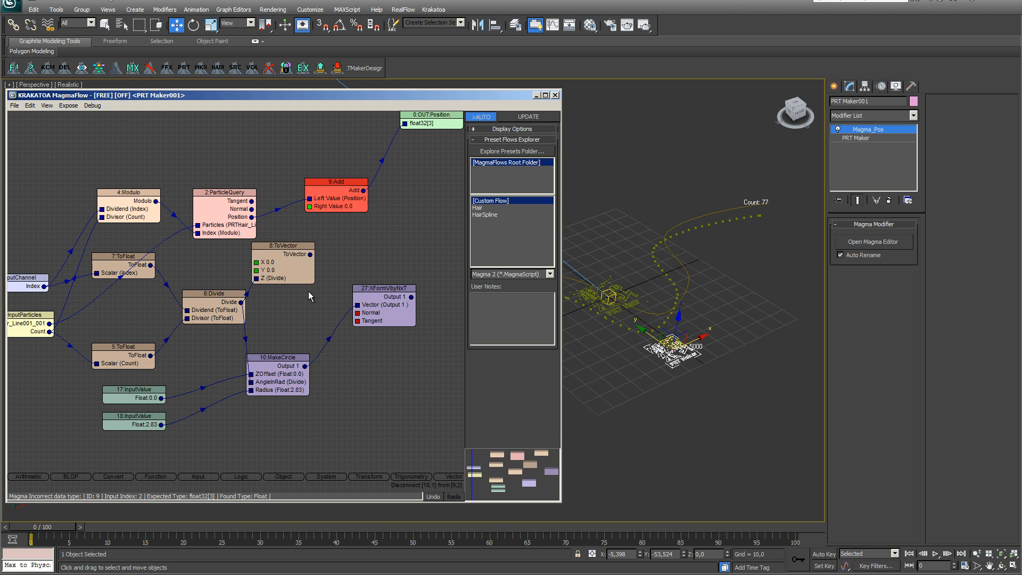
left_click_drag(411, 296, 310, 209)
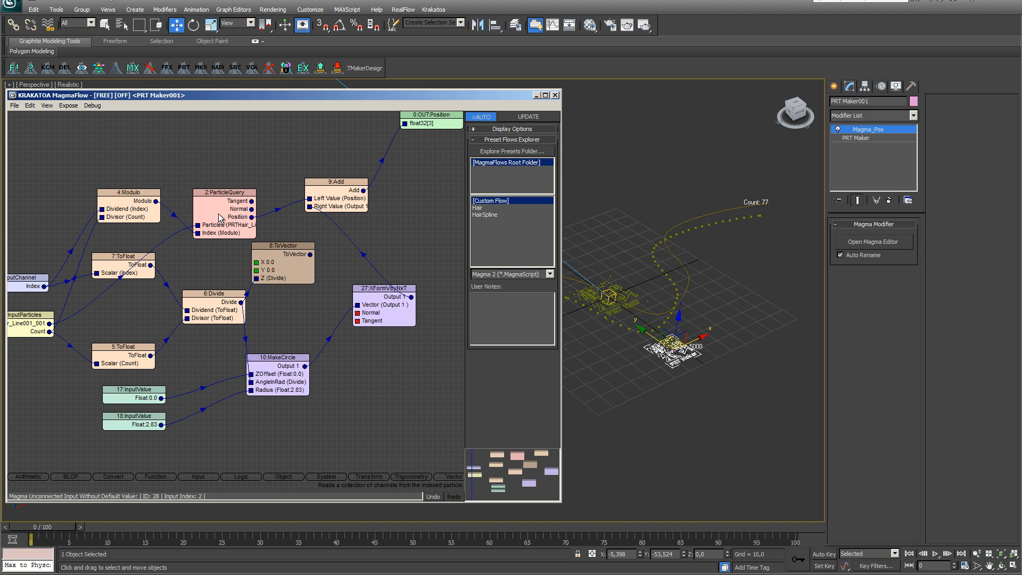
Move the ParticleQuery node higher in the flow, limit its channel choices to available channels only, and open the list of channels
left_click_drag(219, 219, 224, 179)
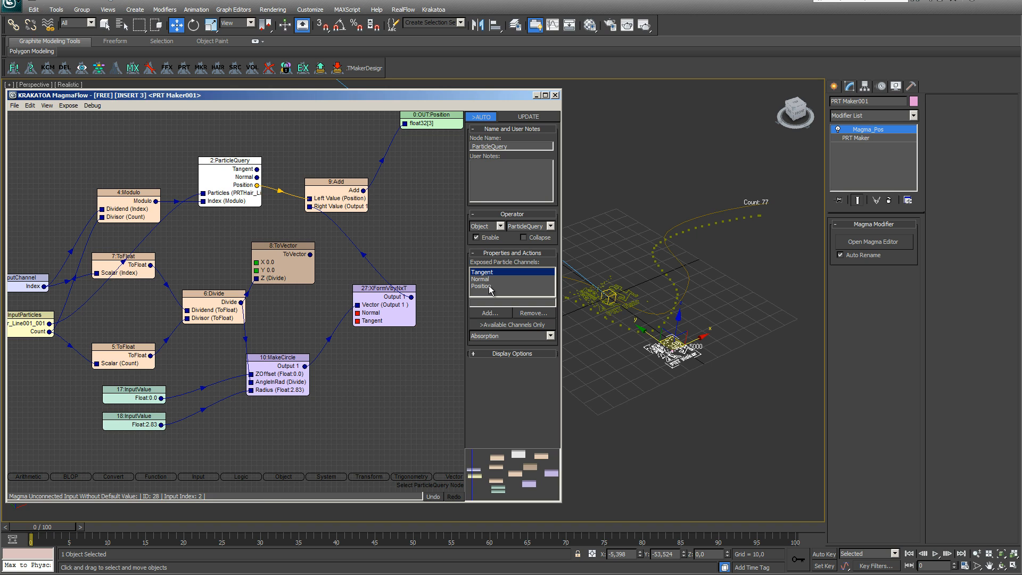
left_click(512, 325)
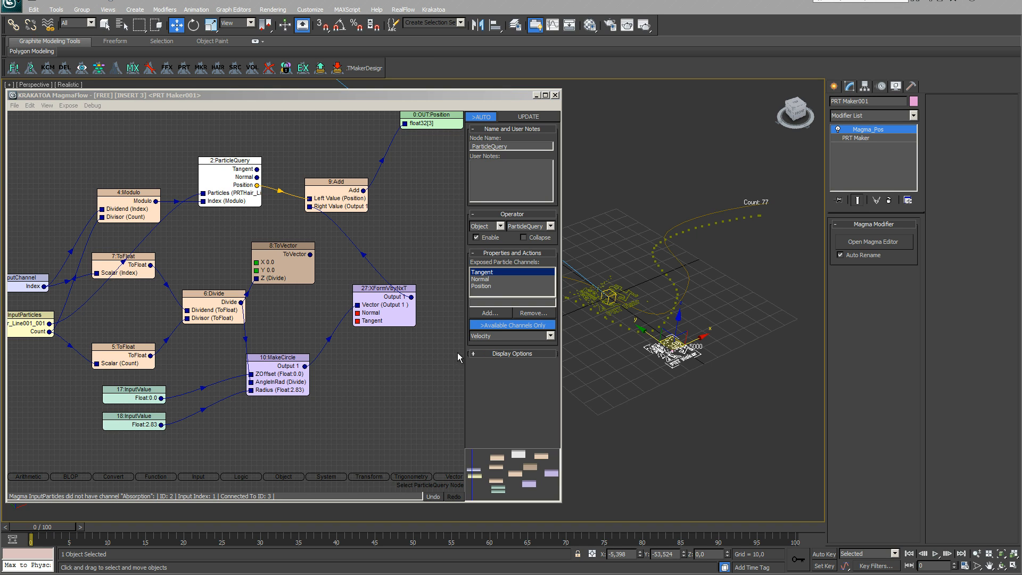
left_click(508, 330)
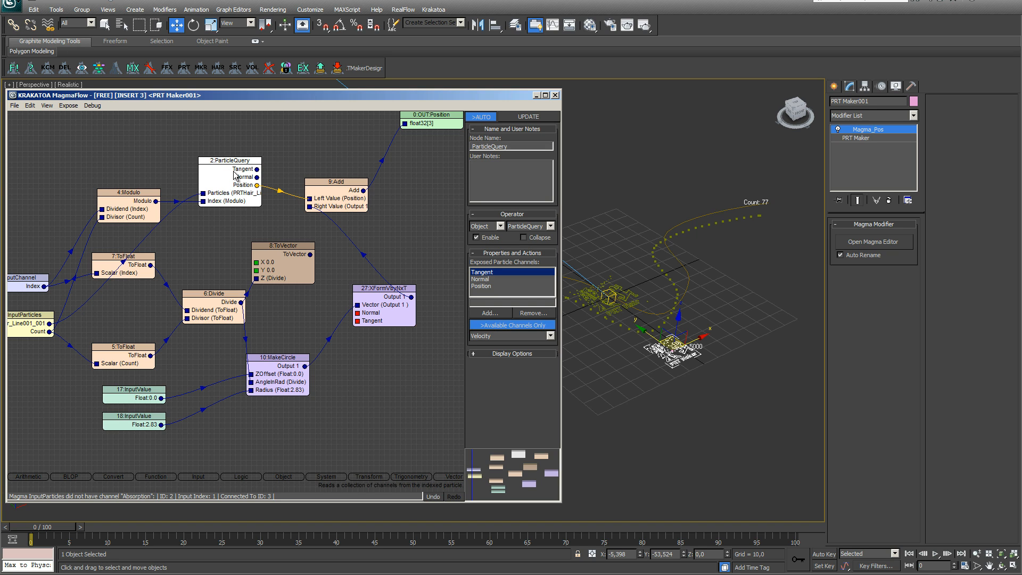
left_click(550, 335)
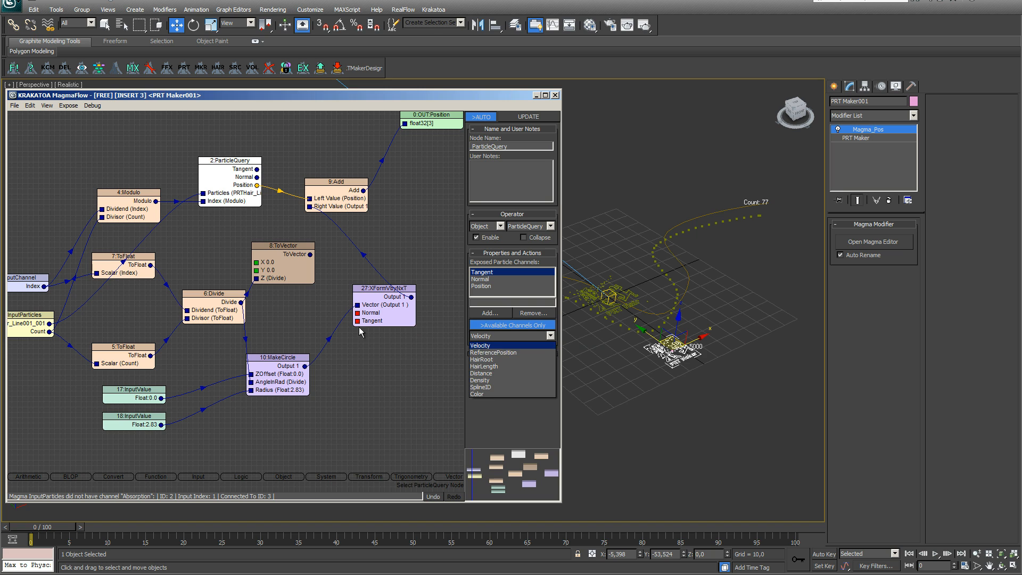
Connect ParticleQuery's Normal and Tangent outputs to the matching inputs of the XFormVbyNxT node
left_click(477, 346)
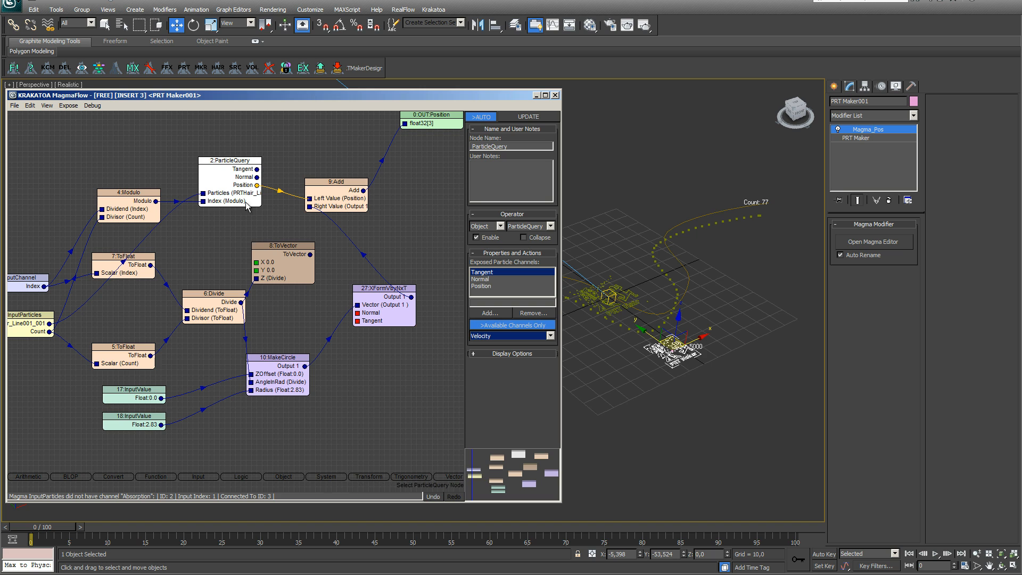
left_click_drag(257, 182, 358, 313)
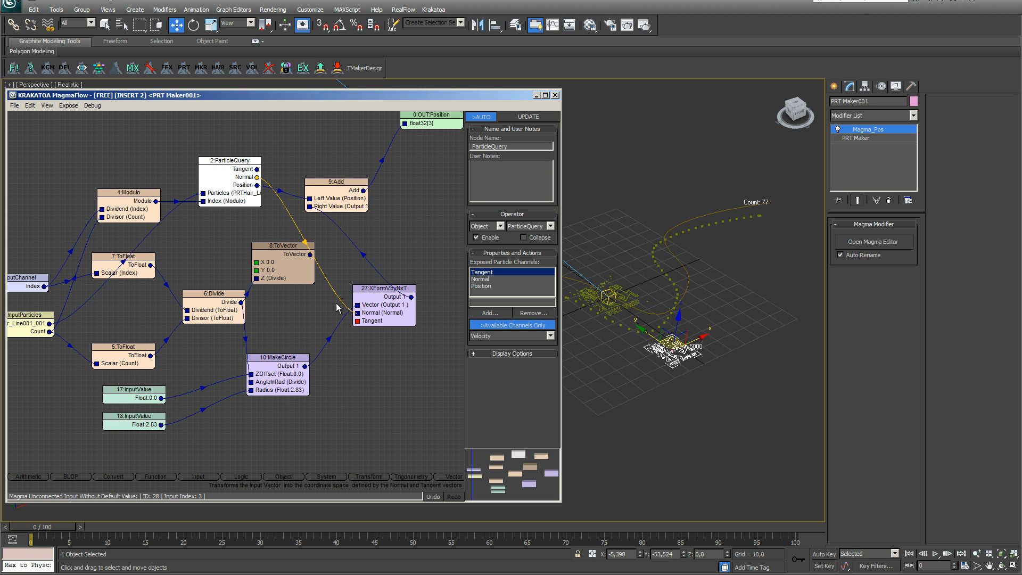
left_click_drag(258, 178, 358, 321)
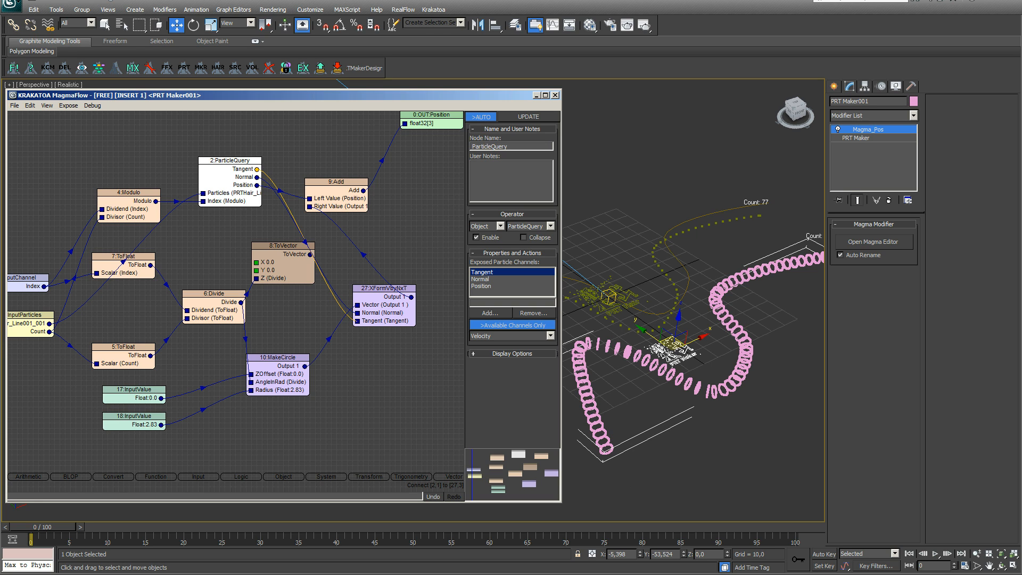
Set the InputValue node feeding MakeCircle's Radius to 10.0
left_click(138, 426)
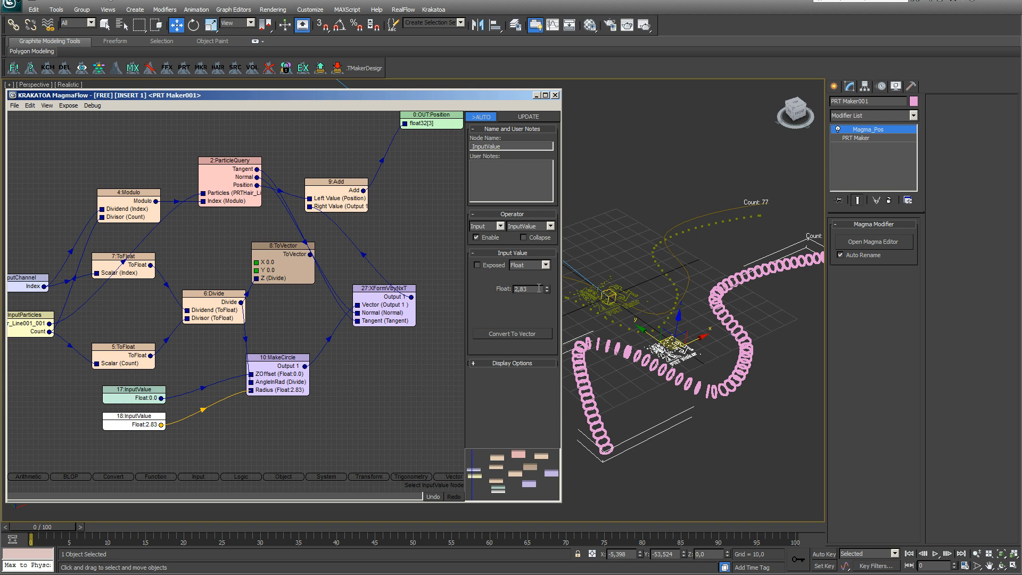
key("Return")
key("Return")
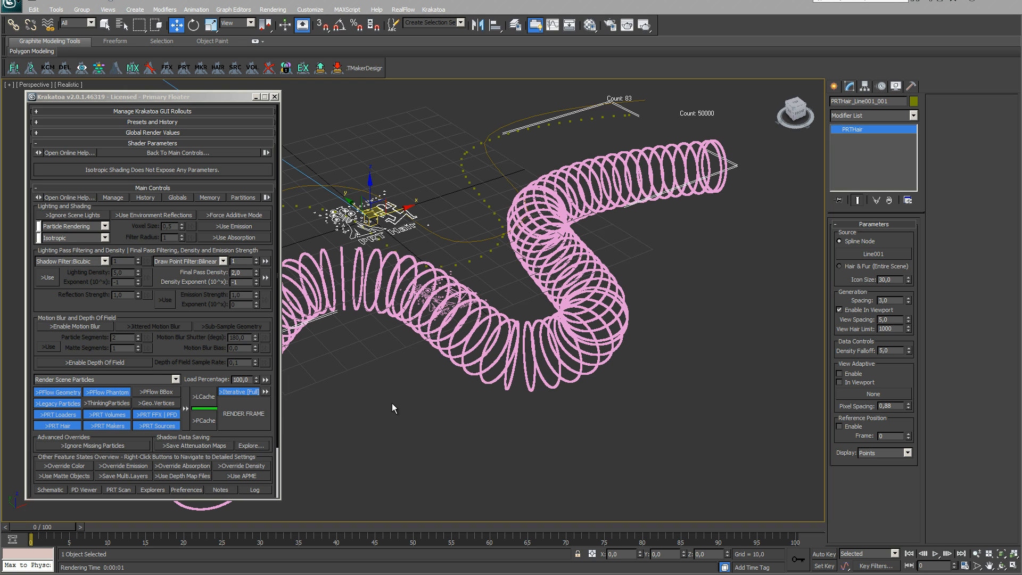
Review the PRT Maker's particle count and the PRT Hair's spacing settings, and render the frame with Krakatoa
left_click(458, 306)
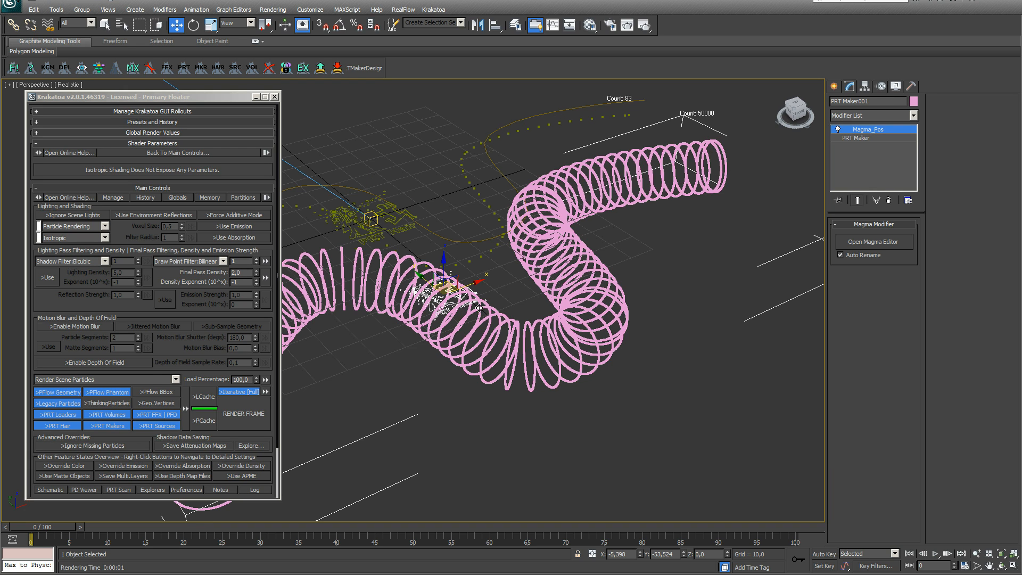
left_click(856, 139)
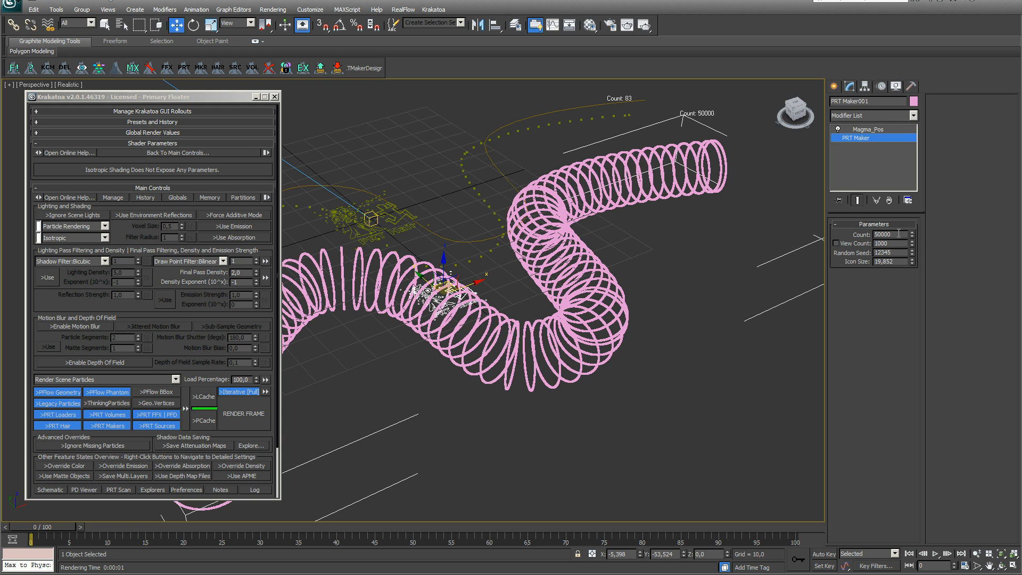
left_click(394, 228)
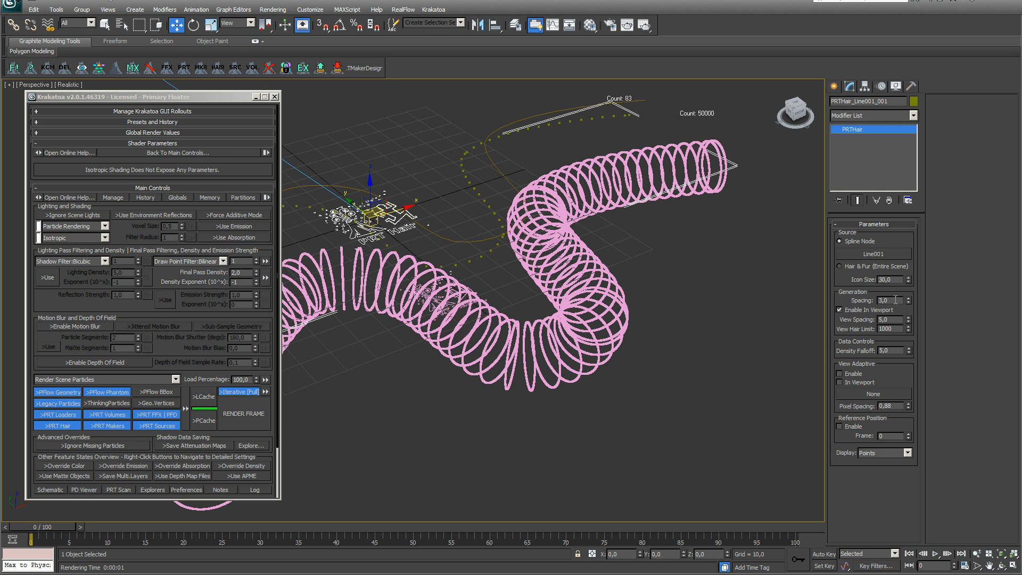
left_click(240, 416)
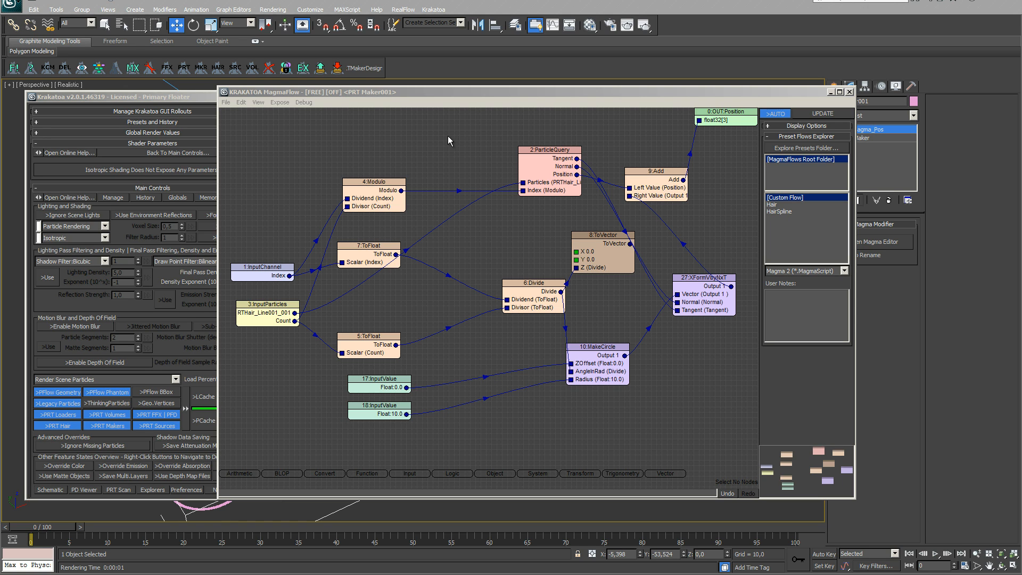
Add a ToFloat node fed by the Modulo output in the PRT Maker flow
left_click_drag(401, 190, 466, 230)
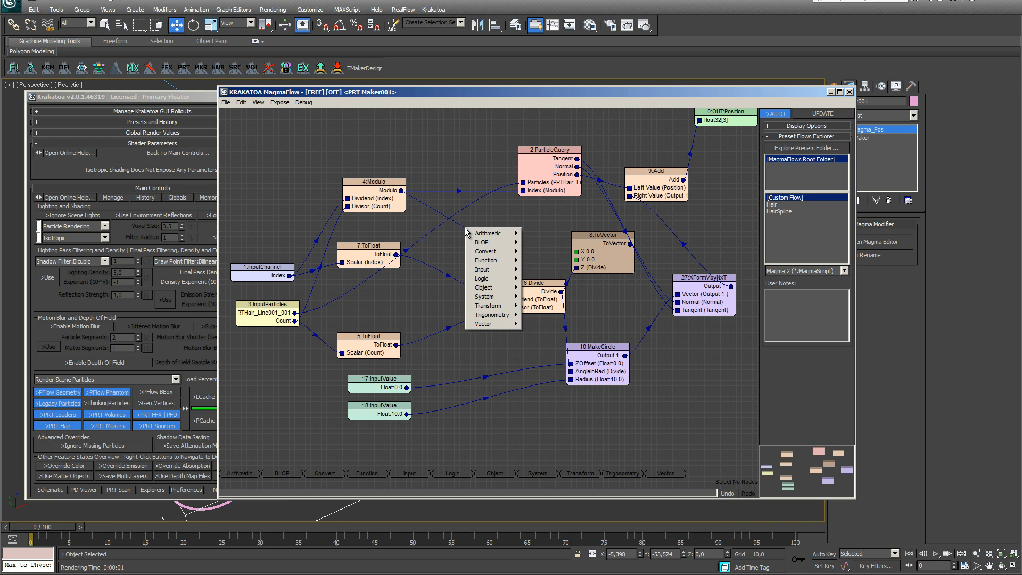
mouse_move(503, 252)
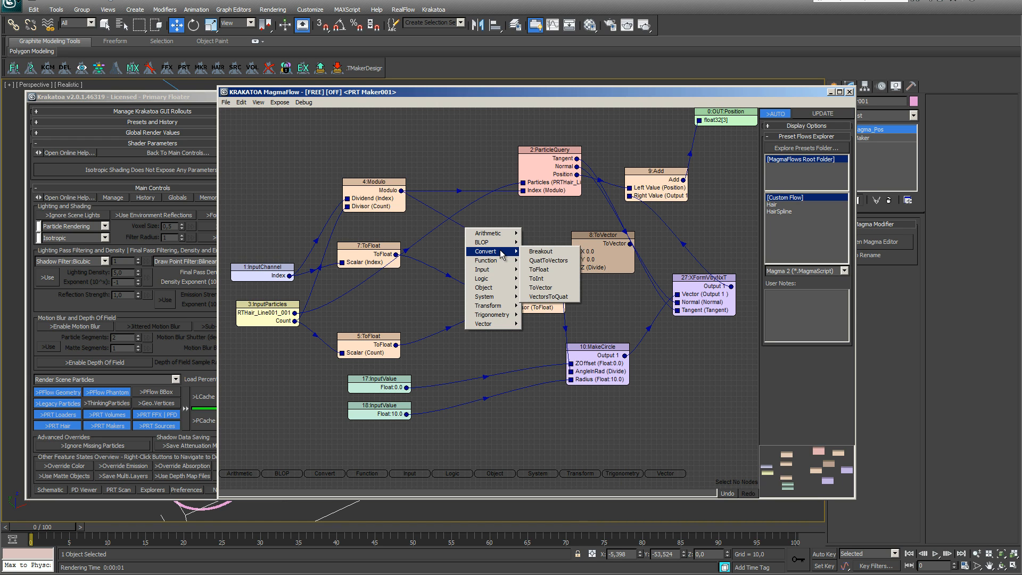
left_click(541, 270)
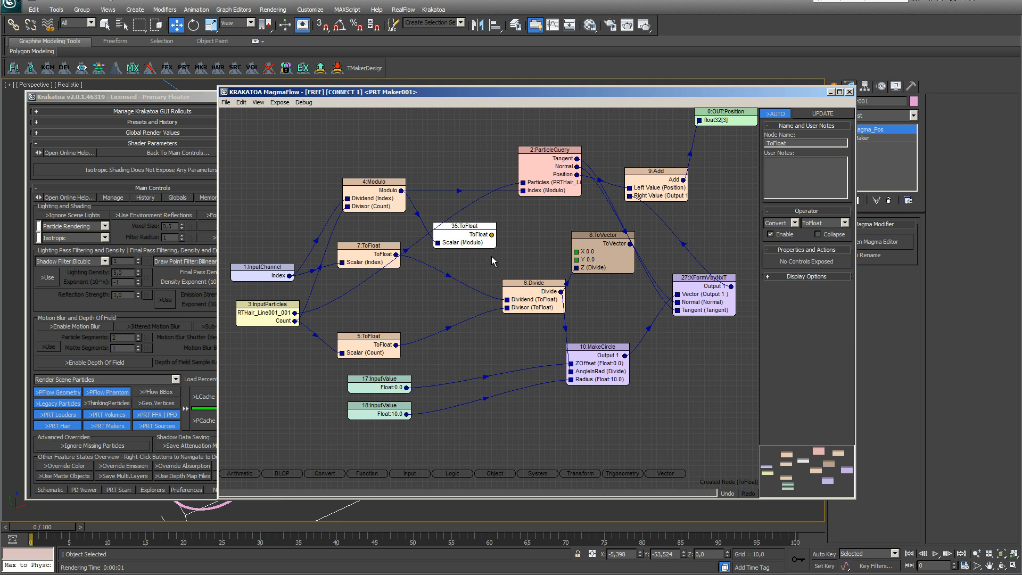
Add a Divide node with the Modulo's ToFloat as Dividend and the Count's ToFloat as Divisor, and tidy the new nodes' positions
left_click_drag(469, 241, 537, 247)
mouse_move(548, 254)
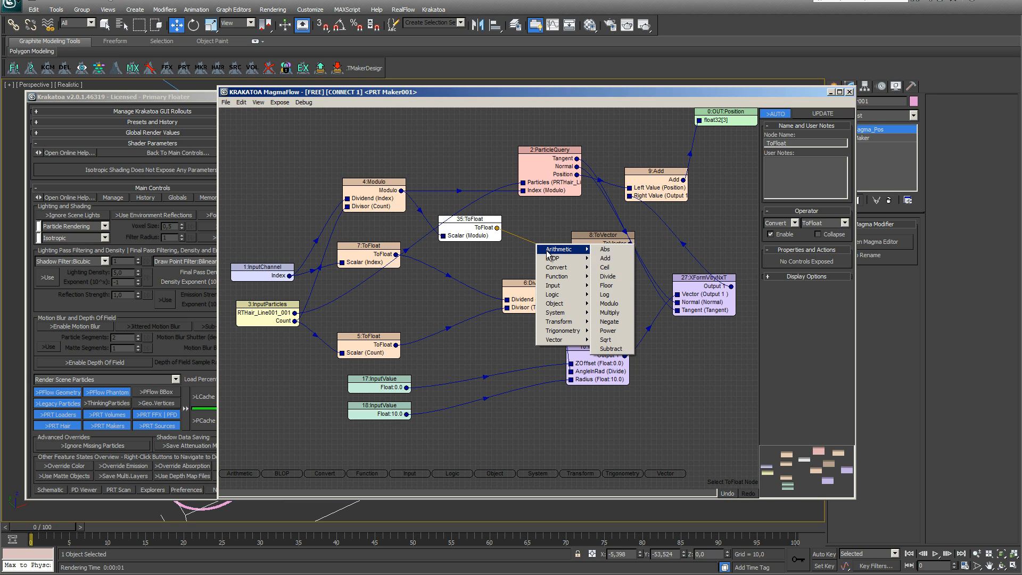
left_click(610, 277)
left_click_drag(486, 241, 469, 236)
left_click_drag(531, 257, 524, 250)
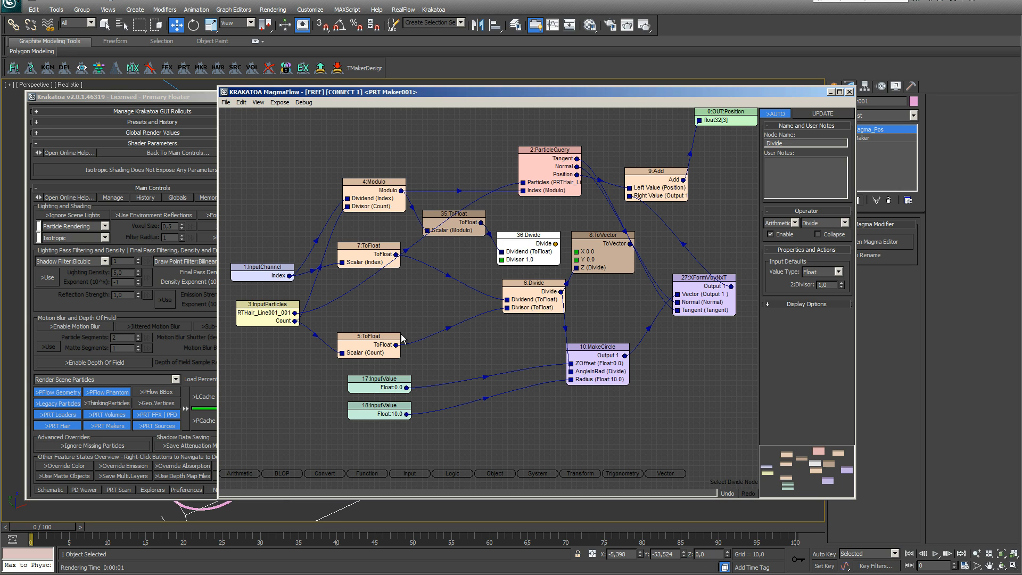
left_click_drag(428, 319, 502, 260)
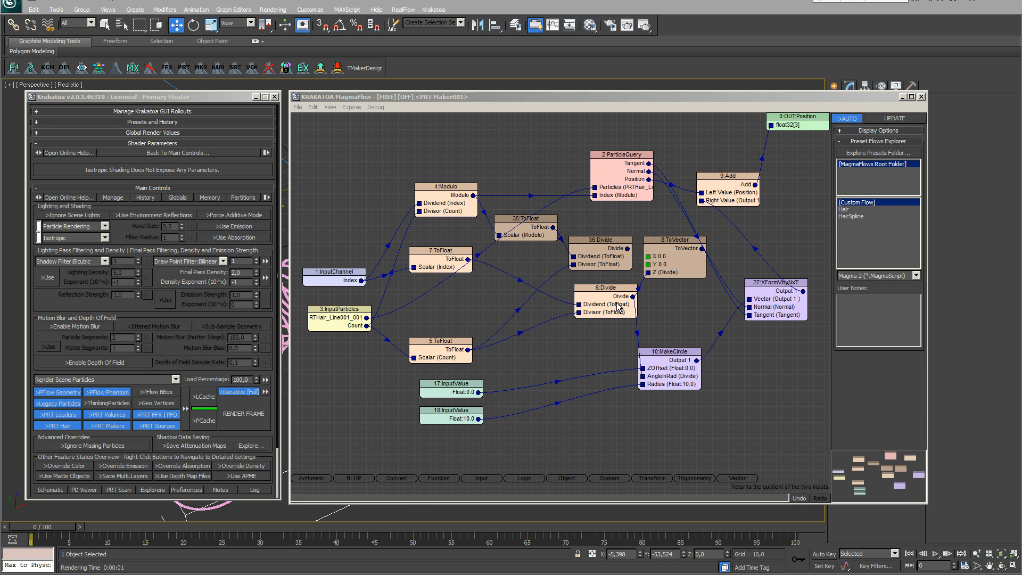
Add a Multiply node combining the new Divide output with the 10.0 InputValue, and connect its result to MakeCircle's Radius
left_click_drag(627, 248, 539, 360)
mouse_move(559, 366)
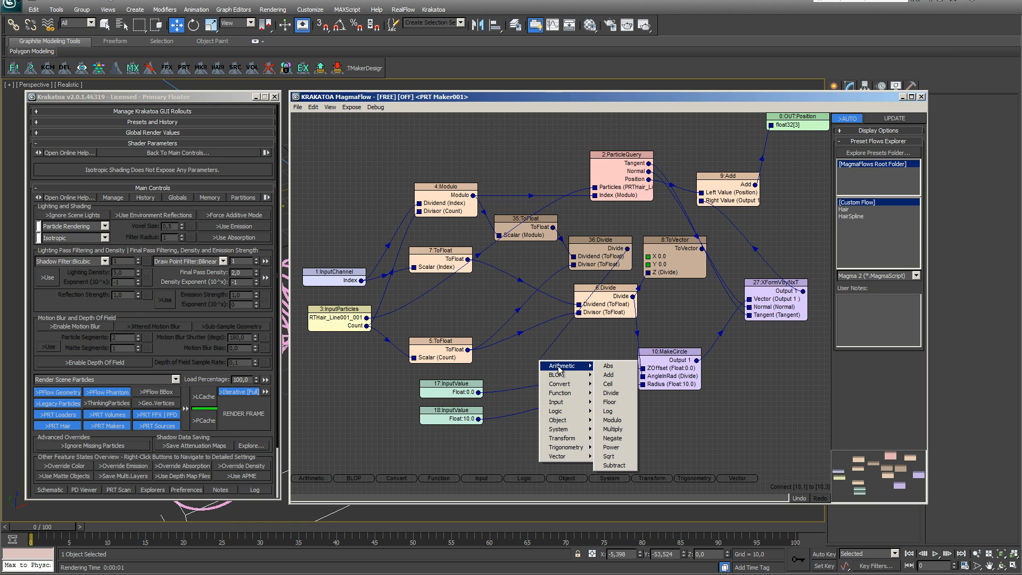
left_click(620, 430)
left_click_drag(551, 377, 642, 388)
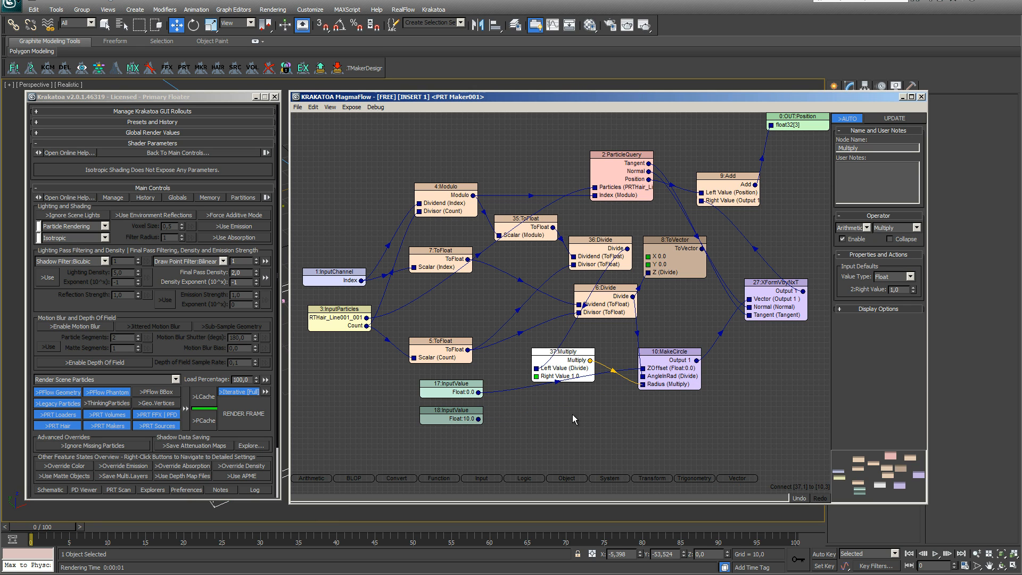
left_click_drag(536, 377, 479, 420)
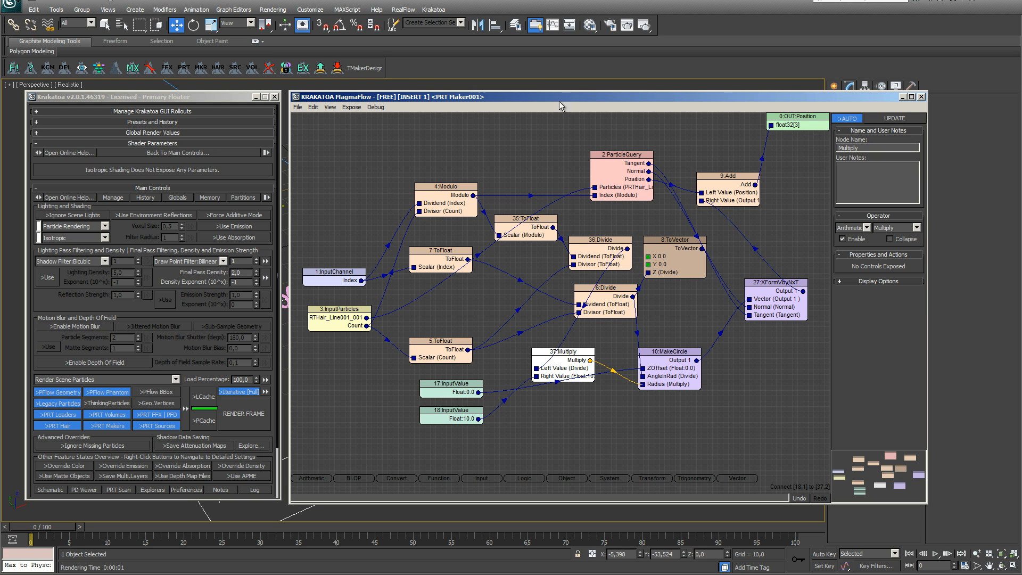
Move the flow editor aside, inspect the varying circle radii in the viewport, and test-render the frame
left_click_drag(545, 97, 987, 108)
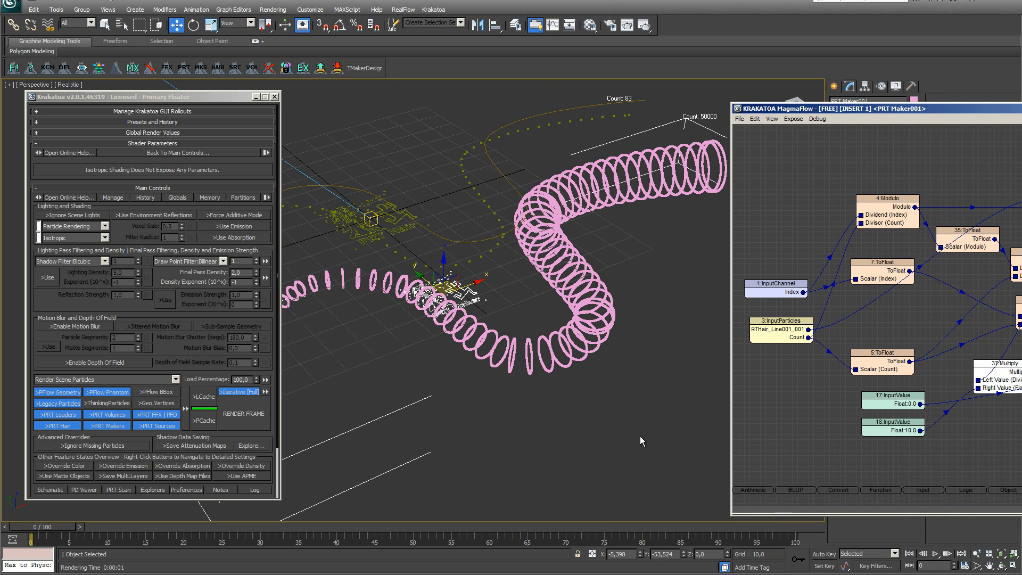
left_click(617, 422)
scroll(617, 422, "down", 3)
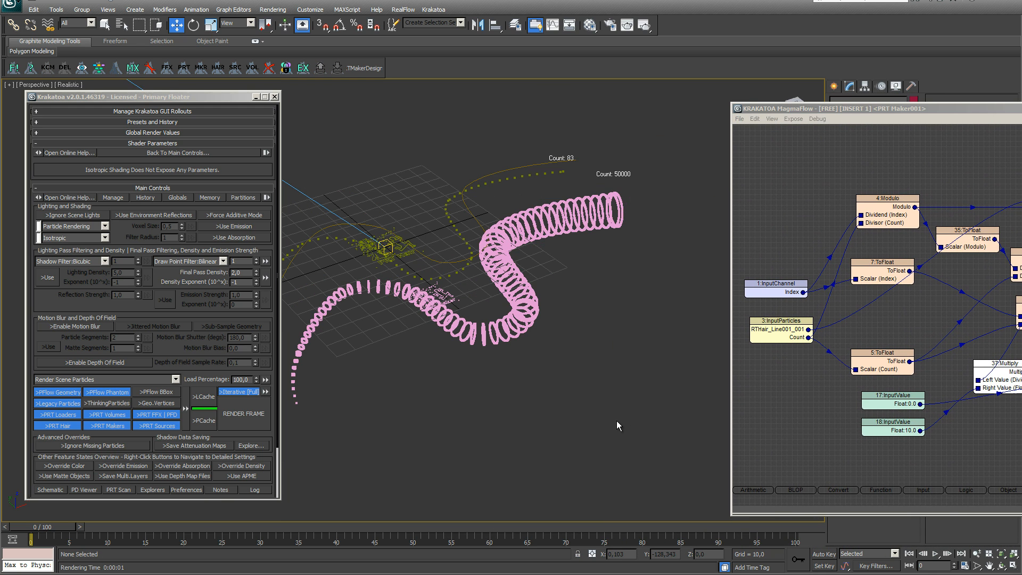
scroll(616, 420, "up", 3)
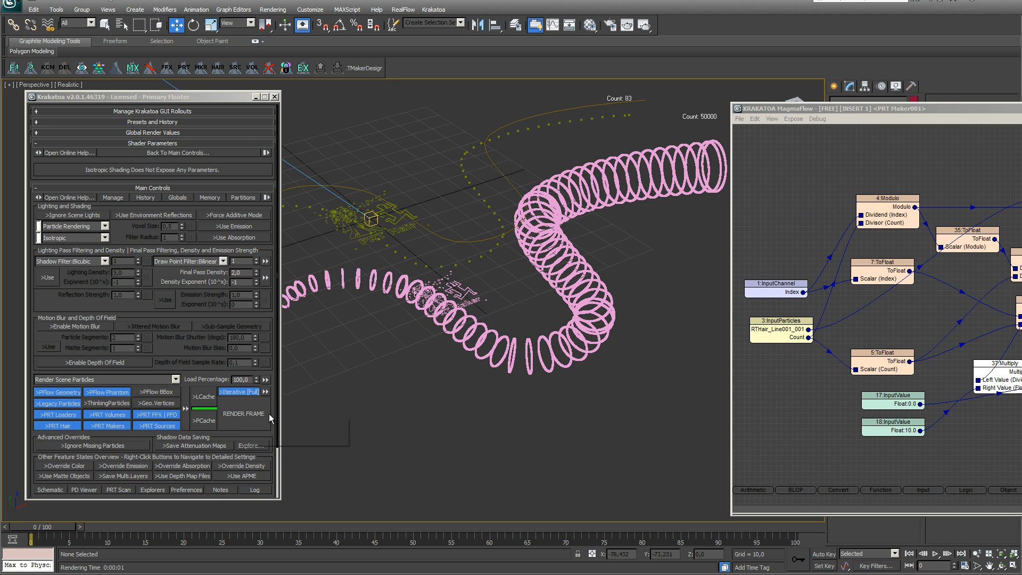
left_click(233, 412)
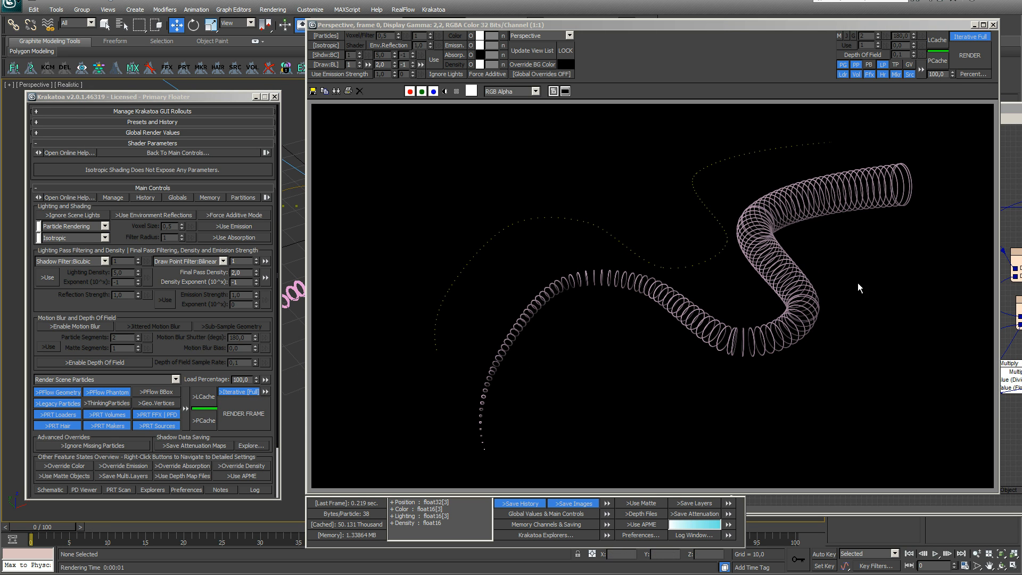
left_click(993, 24)
Rename the InputValue node feeding Power's Exponent as exponent and expose it as a modifier parameter
left_click_drag(988, 106, 573, 94)
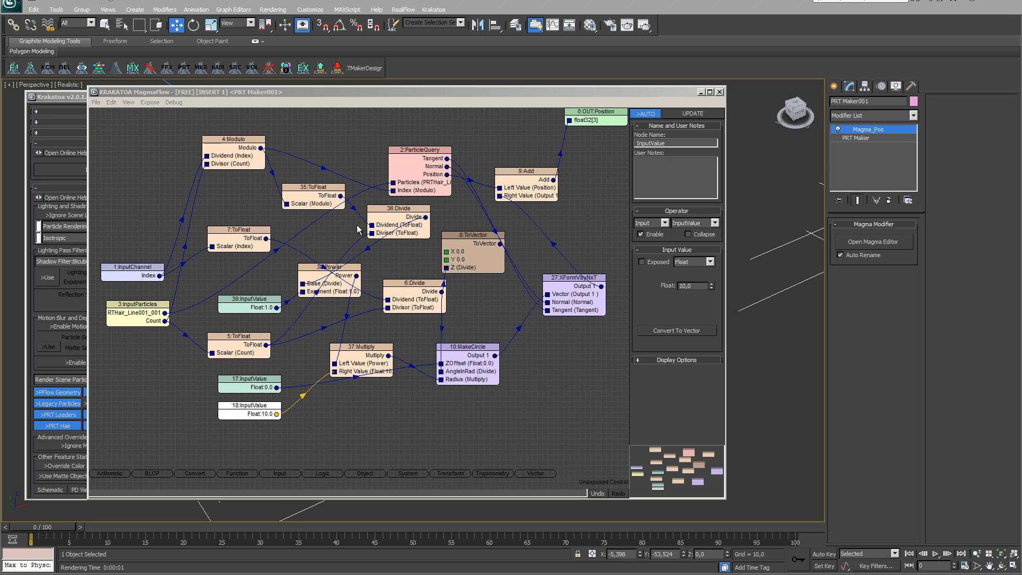
left_click(337, 290)
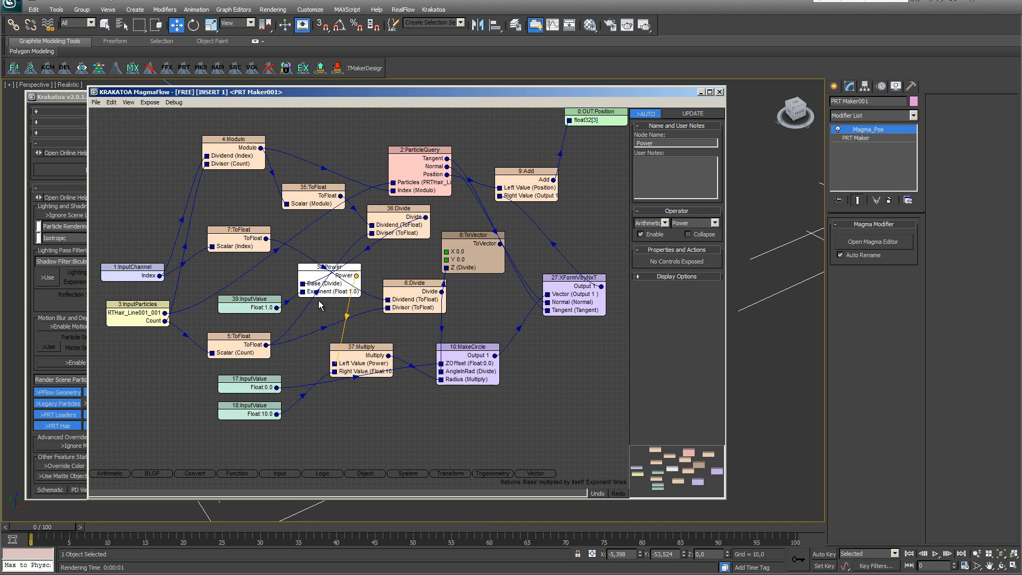
left_click(254, 310)
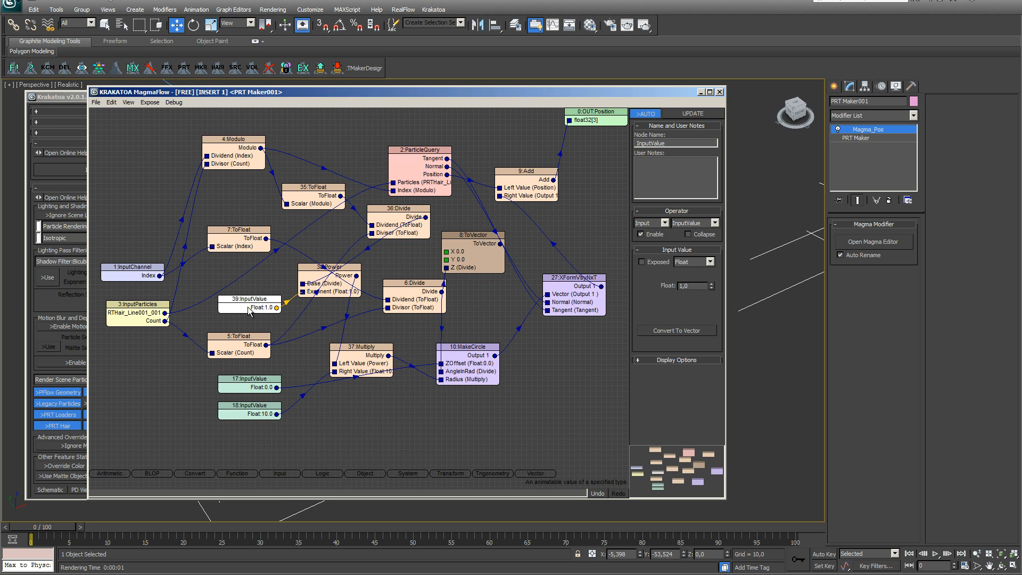
left_click_drag(668, 143, 613, 143)
type("exponent")
key("Return")
left_click(641, 262)
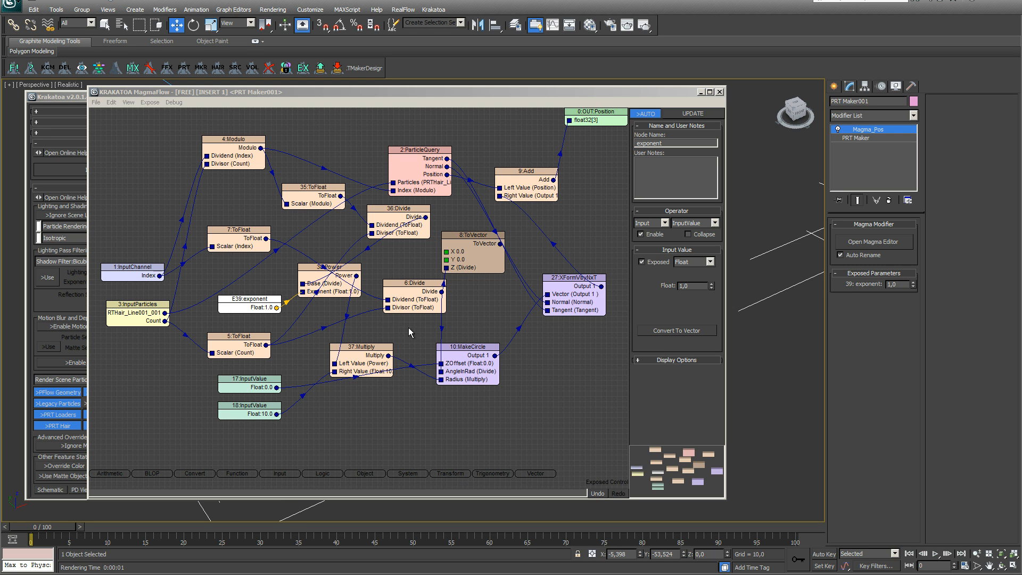
Rename the 10.0 InputValue node feeding Multiply as Rayon and expose it as a modifier parameter
left_click(238, 417)
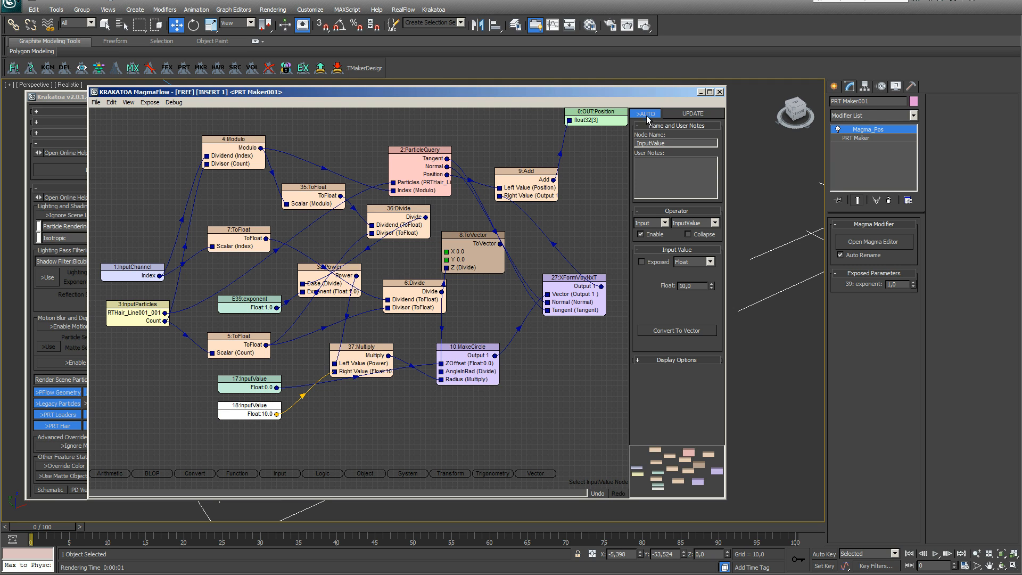
double_click(669, 142)
type("Rayon")
key("Return")
left_click(642, 262)
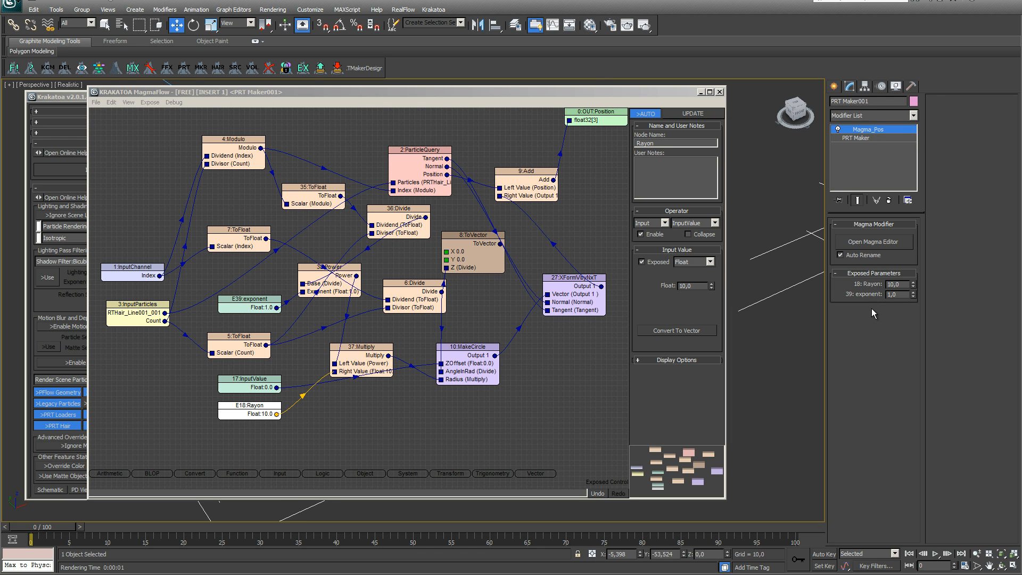
Clear the windows away from the viewport and adjust the exposed parameters to an exponent of -0.46 and a Rayon of 5.65
left_click_drag(432, 94, 56, 95)
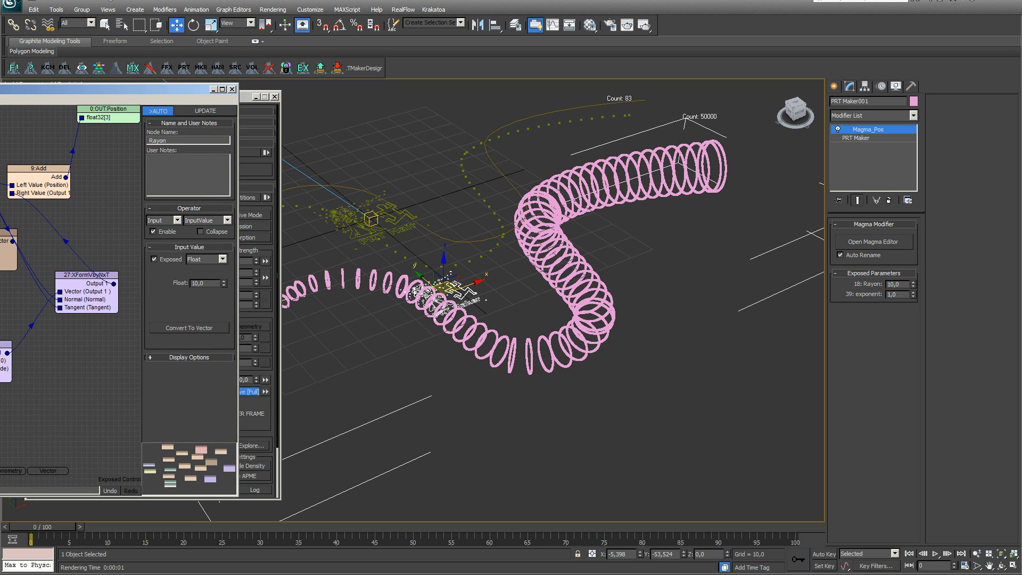
left_click(276, 98)
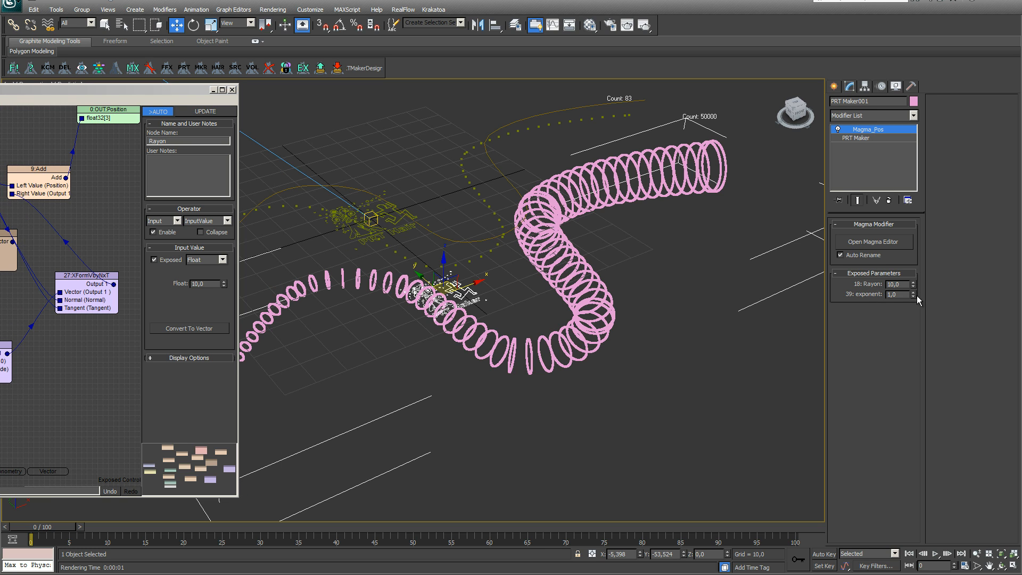
left_click_drag(913, 297, 908, 343)
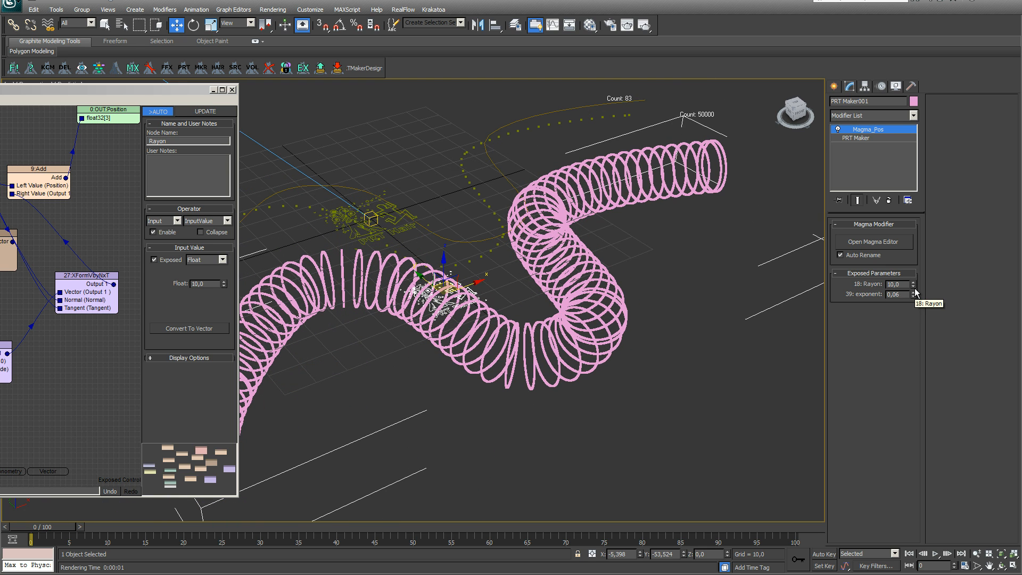
left_click_drag(914, 286, 909, 398)
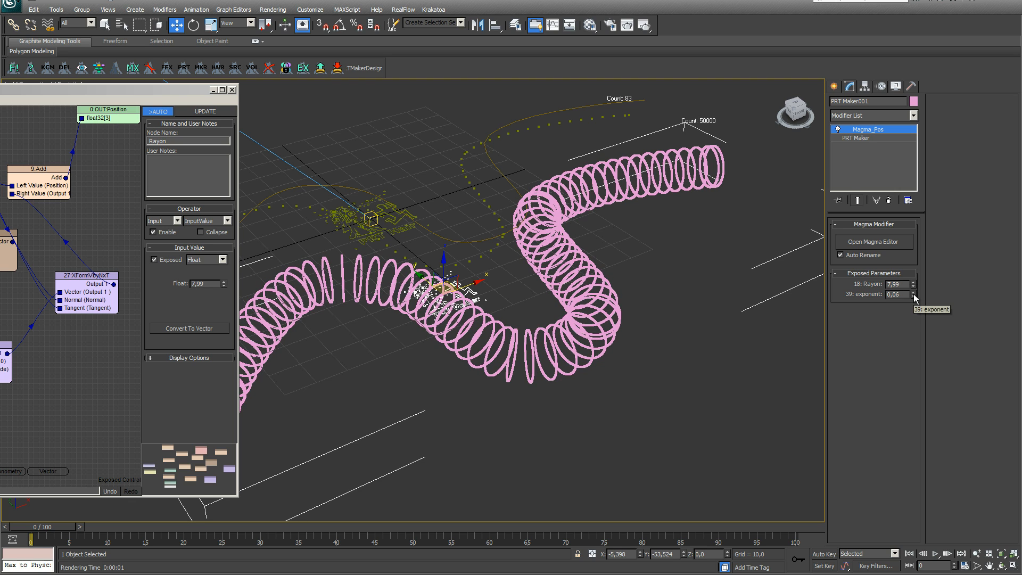
left_click_drag(914, 295, 914, 321)
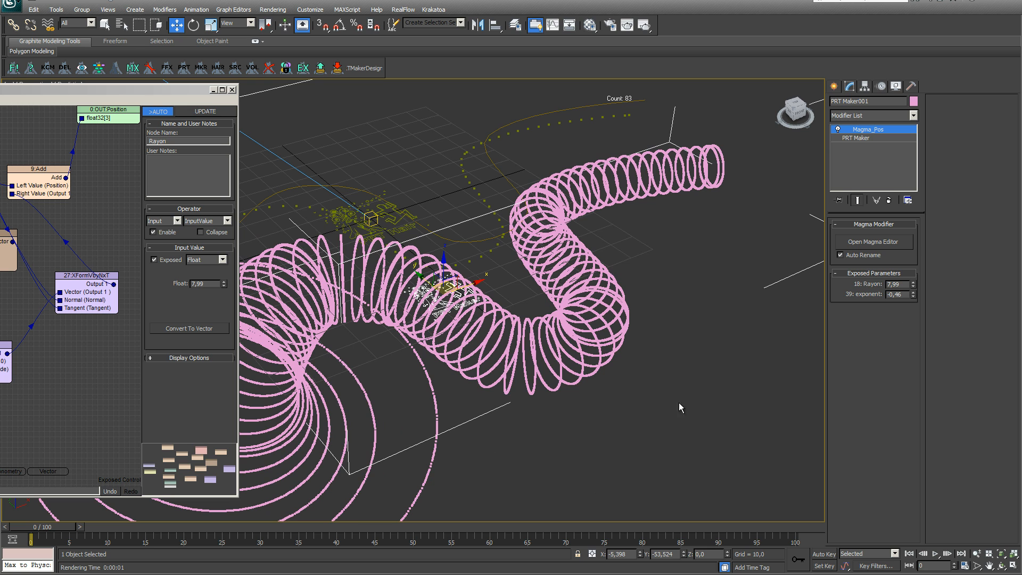
left_click_drag(914, 284, 902, 413)
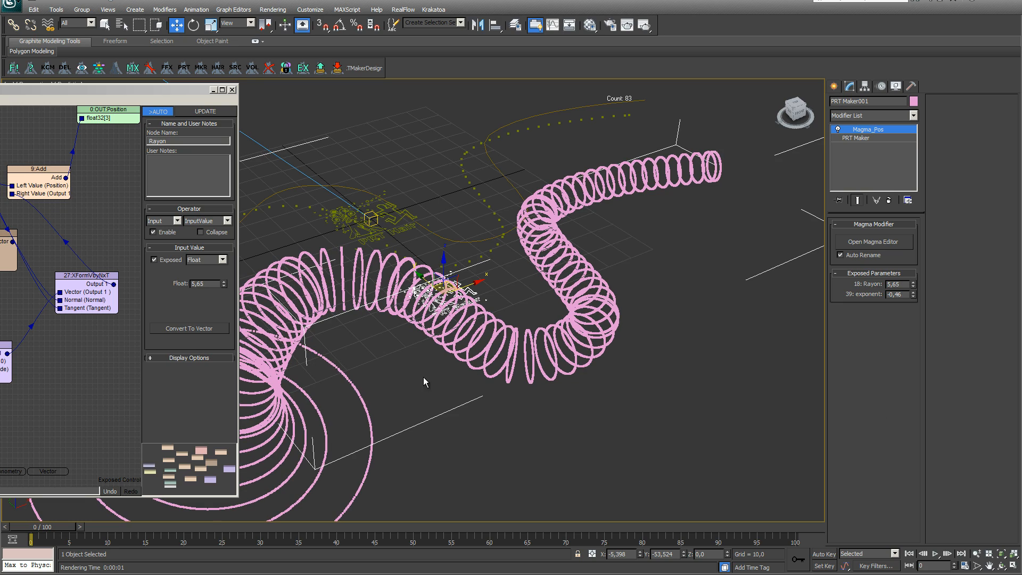
Close the flow editor and render the reframed perspective view from the Krakatoa floater to check the flared spiral of circles
middle_click_drag(376, 379, 453, 339)
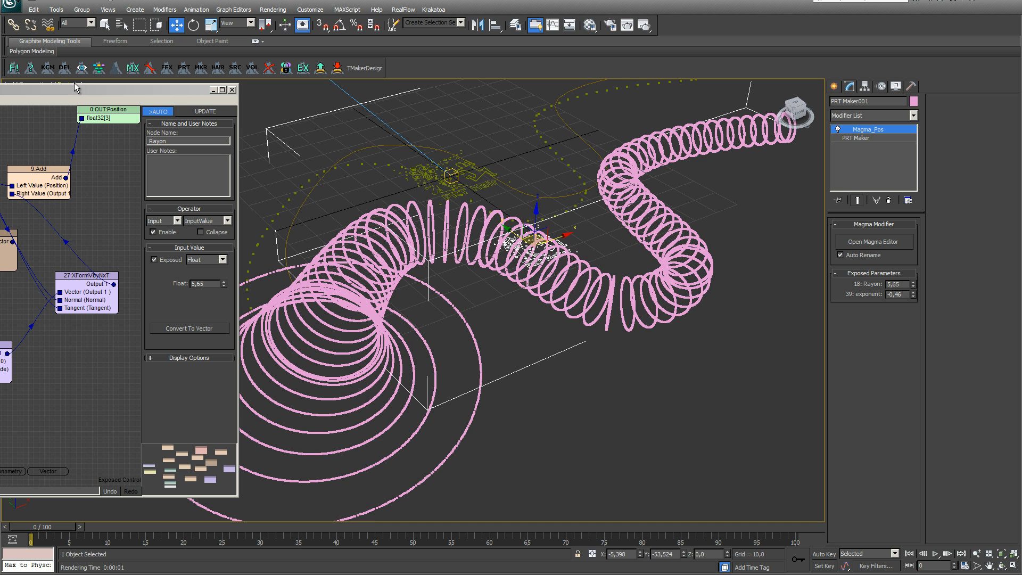
left_click_drag(71, 92, 486, 97)
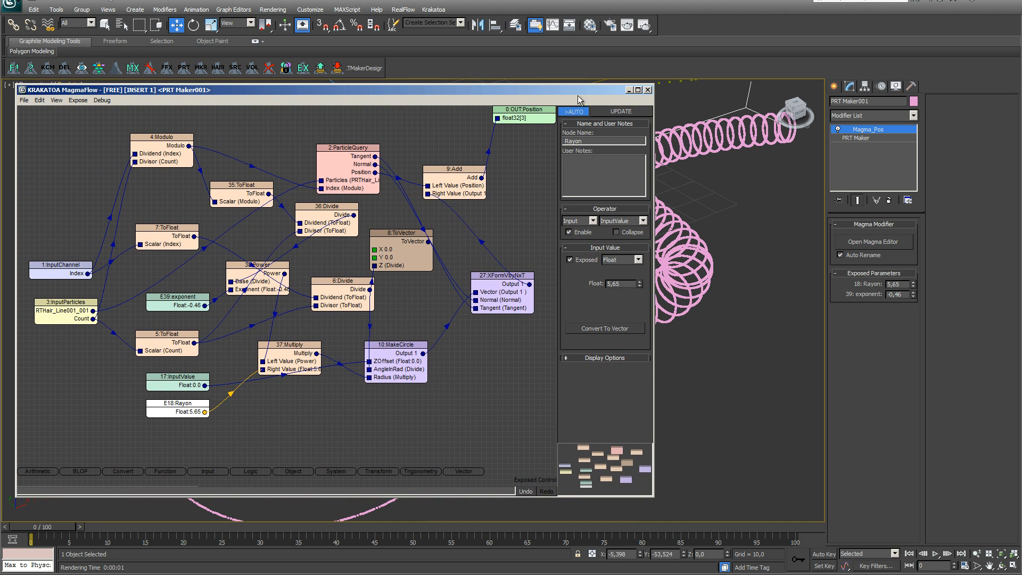
left_click(646, 91)
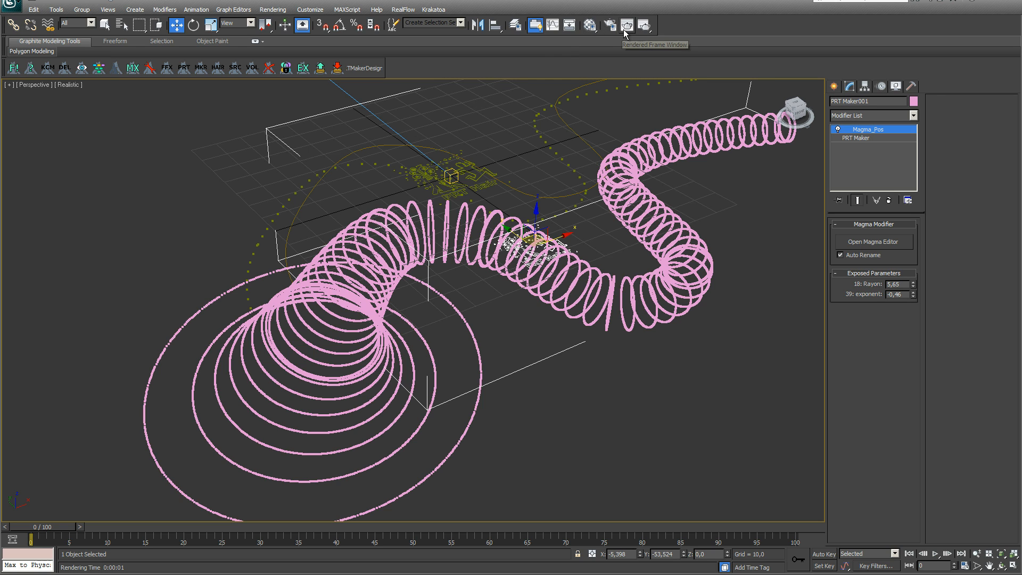
left_click(14, 68)
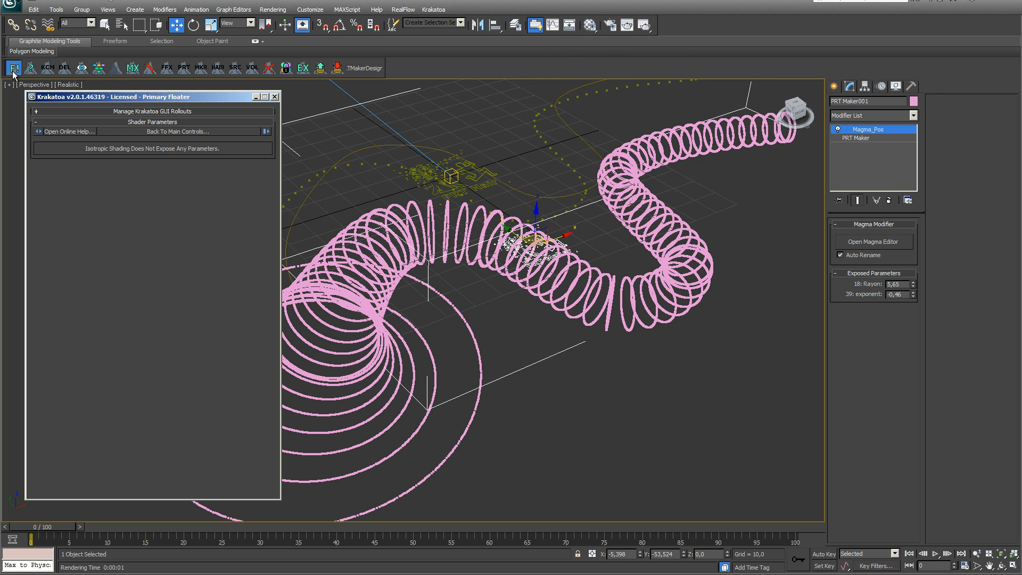
left_click(240, 402)
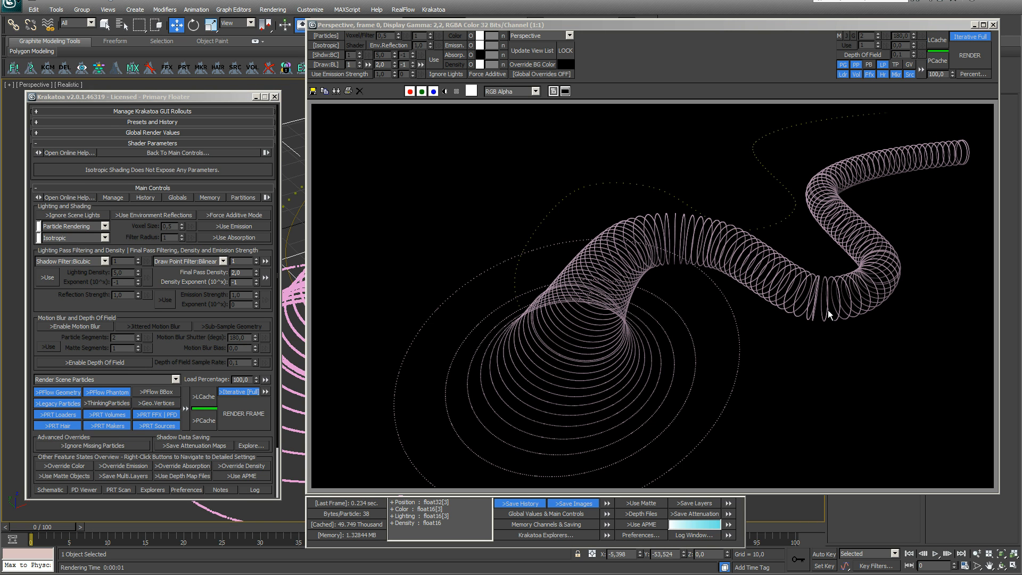
left_click(993, 25)
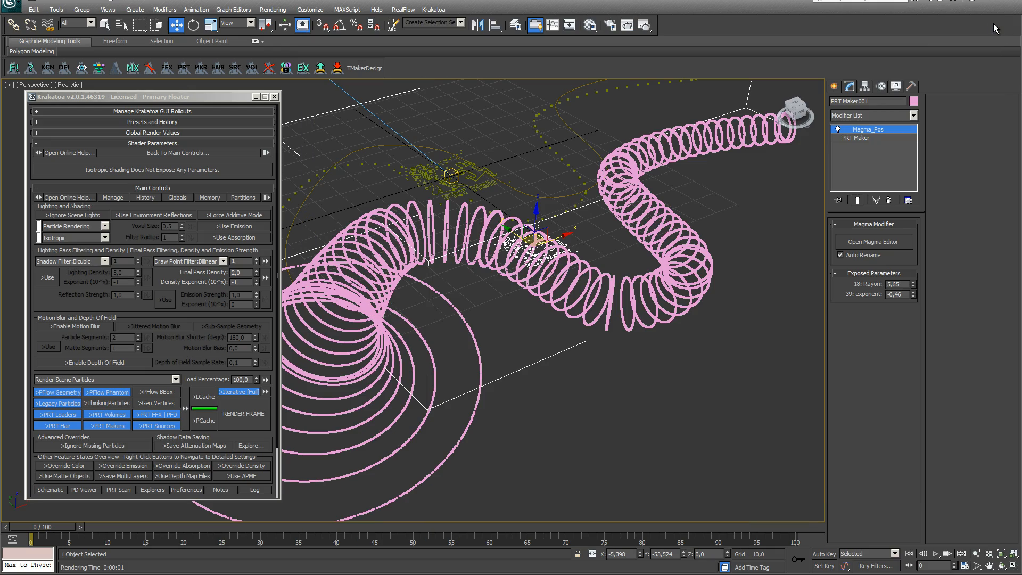